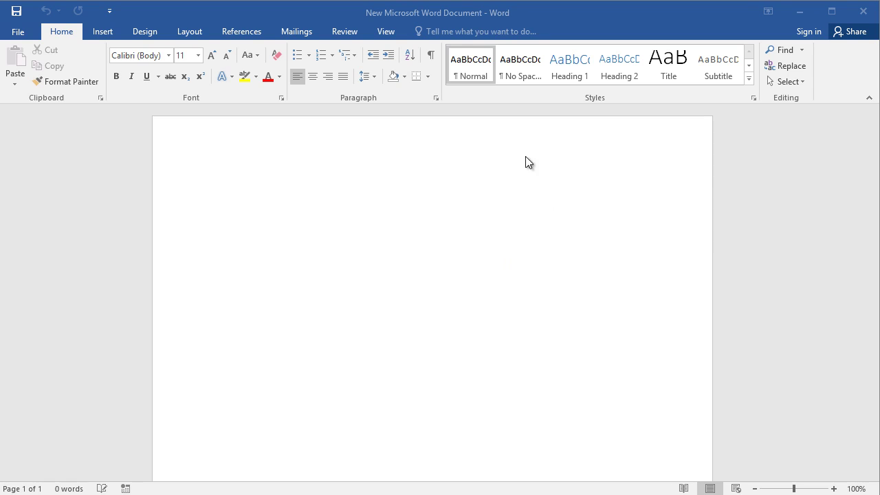
# Step: Draw a large blue Cube from Basic Shapes, about 3.57" by 3.89", near the page centre
pyautogui.click(103, 32)
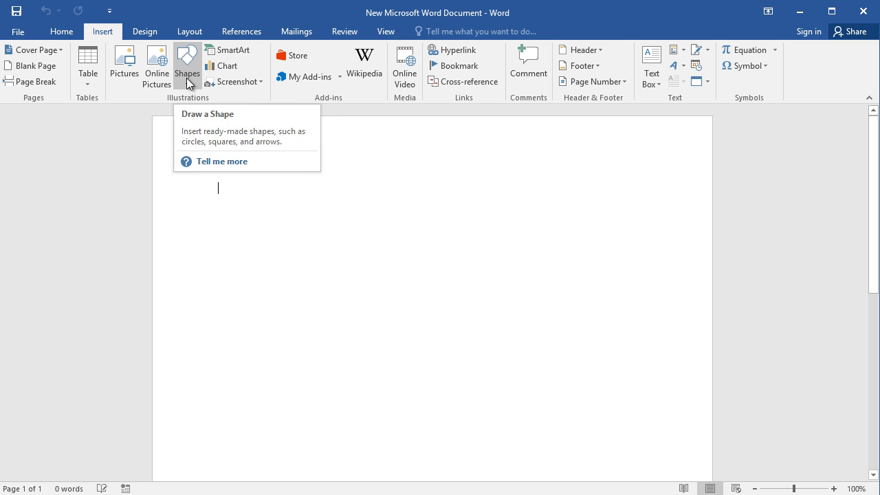
pyautogui.click(186, 78)
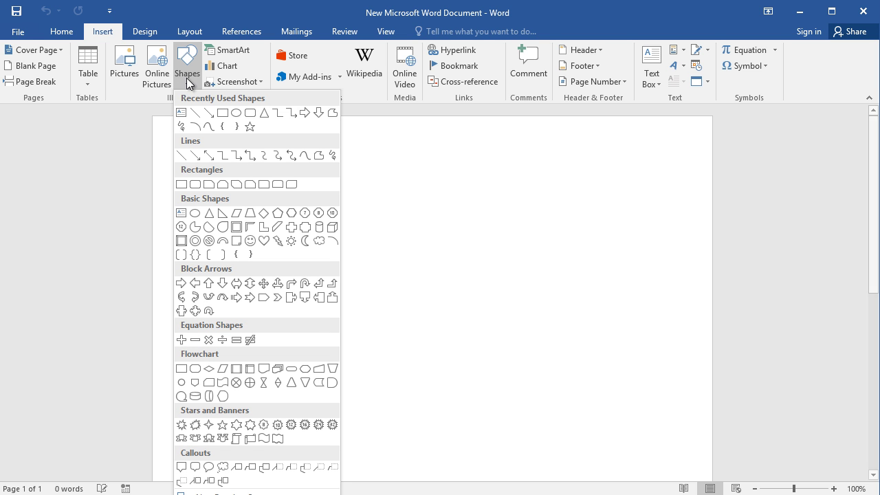
pyautogui.click(334, 230)
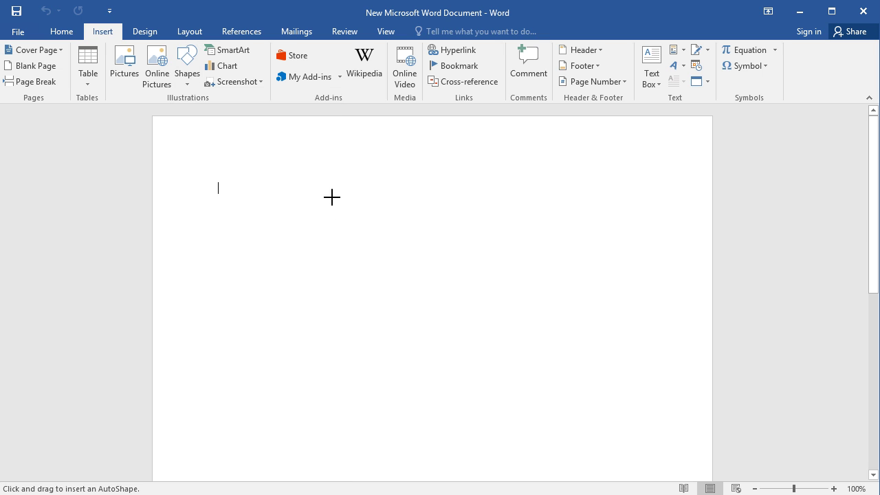
pyautogui.moveTo(315, 190); pyautogui.dragTo(565, 421)
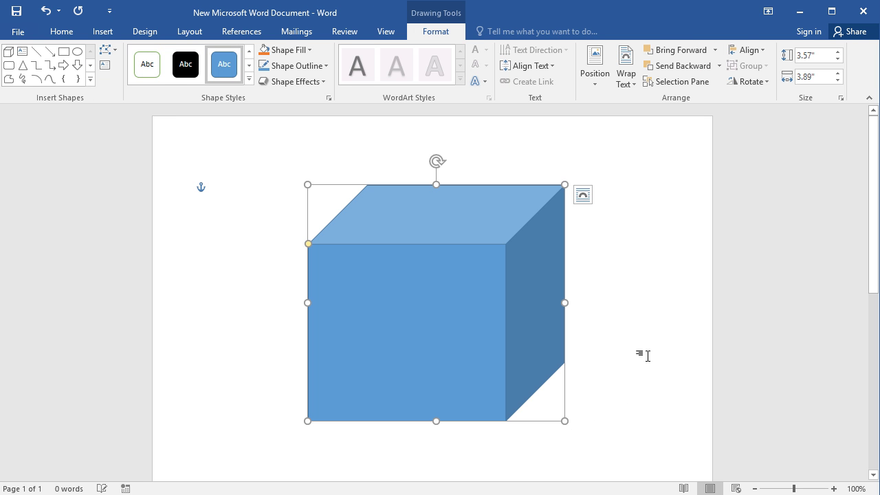
pyautogui.click(633, 247)
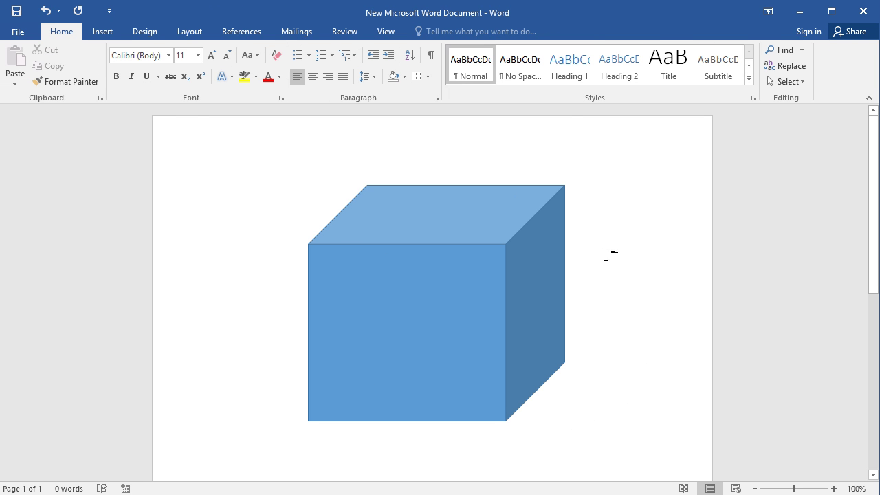
# Step: Draw a rectangle about 2.59" by 2.78" over the cube's front face
pyautogui.click(103, 31)
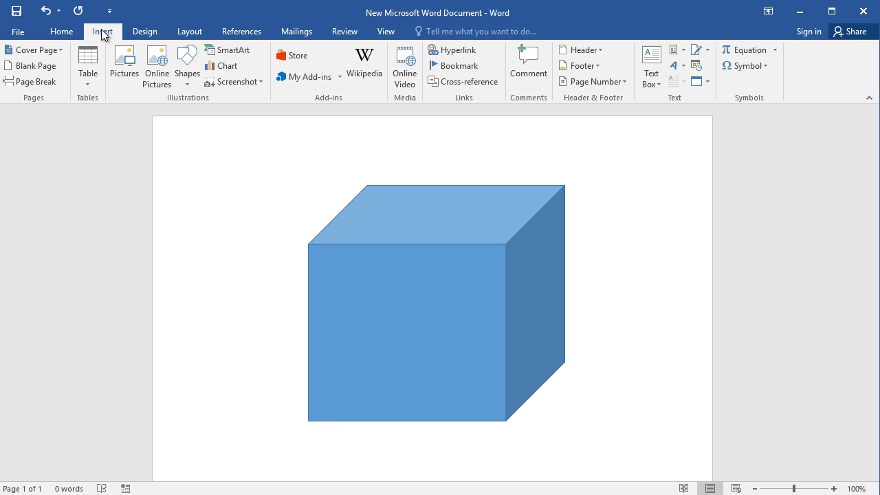
pyautogui.click(194, 80)
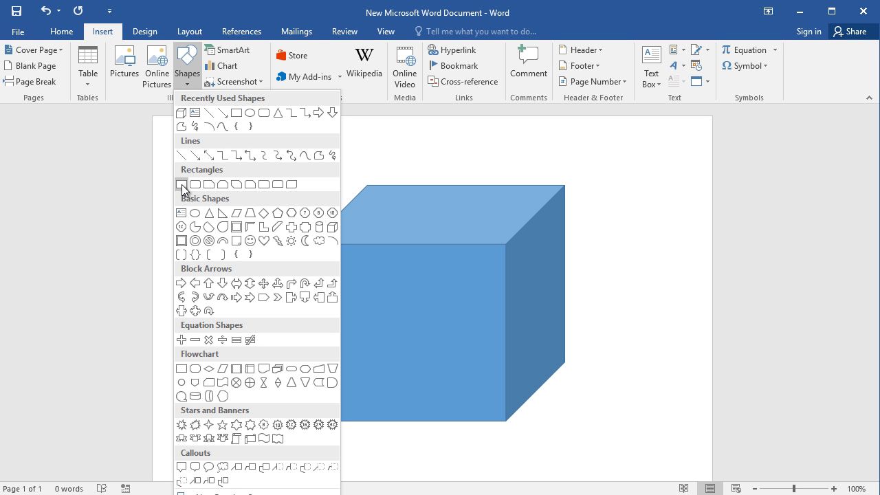
pyautogui.click(181, 184)
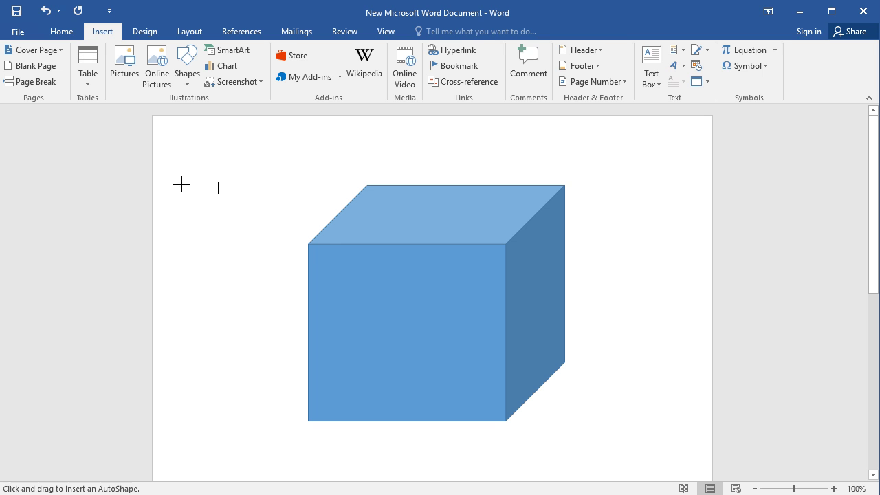
pyautogui.moveTo(314, 249); pyautogui.dragTo(492, 417)
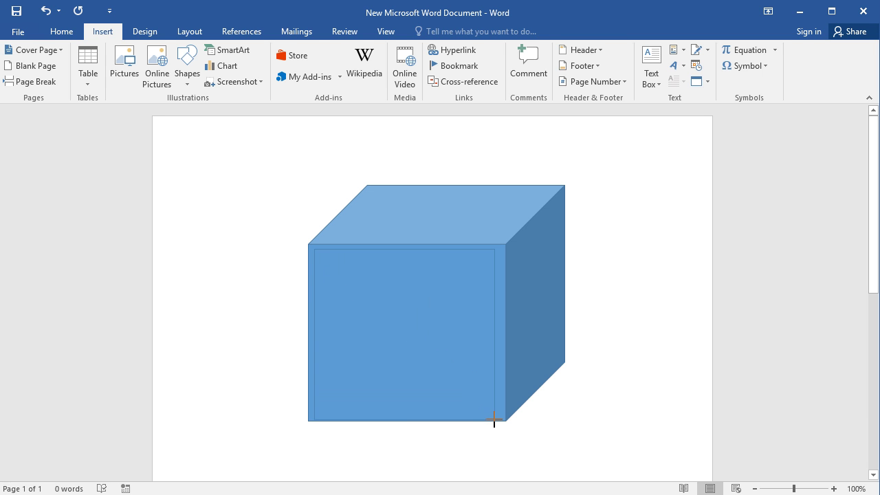
pyautogui.moveTo(493, 417); pyautogui.dragTo(497, 420)
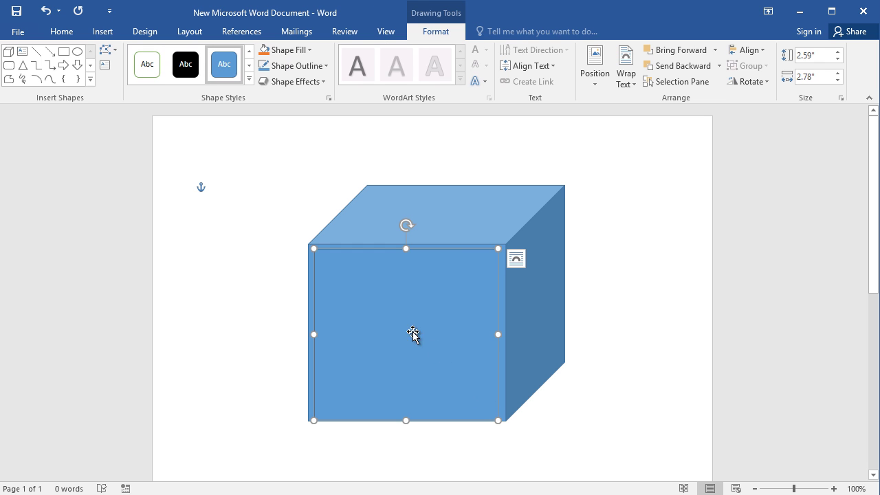
# Step: Fill the cube shape with yellow
pyautogui.click(433, 203)
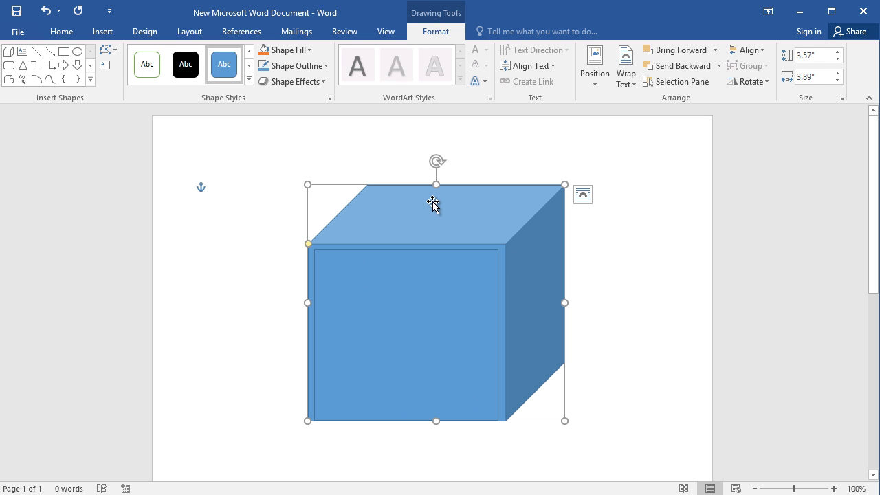
pyautogui.click(306, 50)
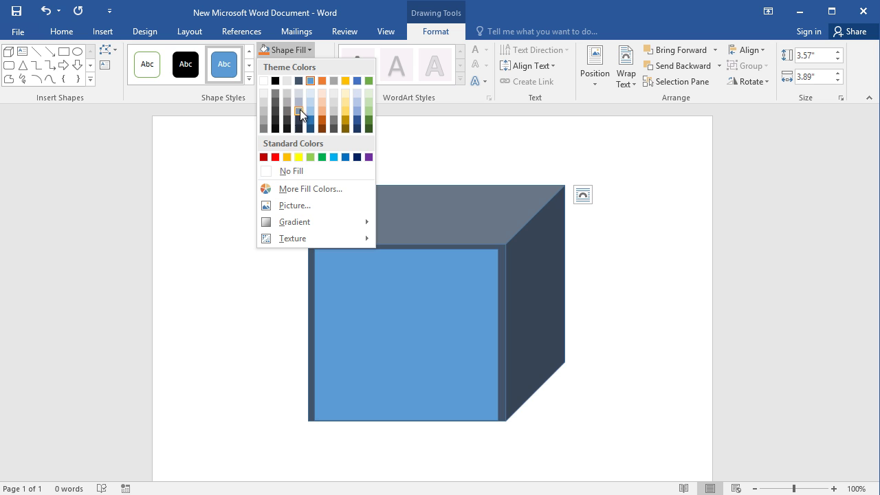
pyautogui.click(298, 157)
# Step: Move and resize the blue rectangle to 2.65" by 2.95" so it covers the front face exactly
pyautogui.moveTo(408, 306); pyautogui.dragTo(404, 300)
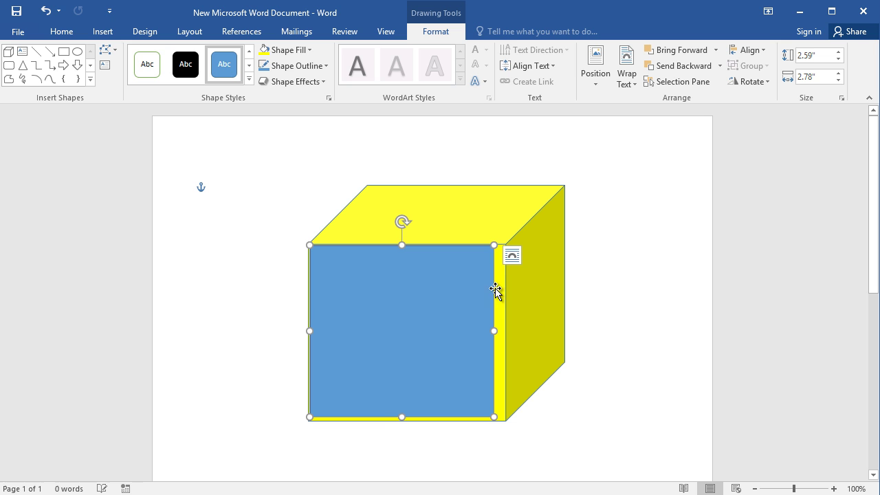
pyautogui.moveTo(493, 243); pyautogui.dragTo(504, 245)
pyautogui.moveTo(504, 416); pyautogui.dragTo(503, 420)
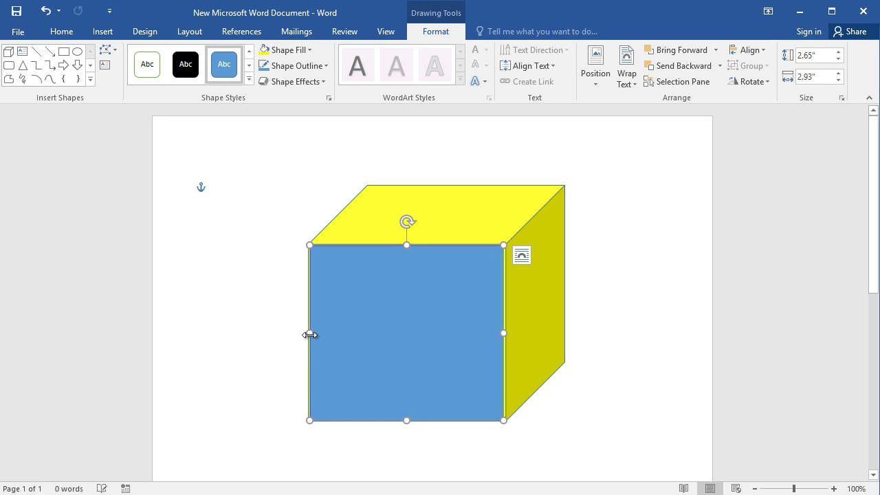
pyautogui.moveTo(308, 333); pyautogui.dragTo(307, 333)
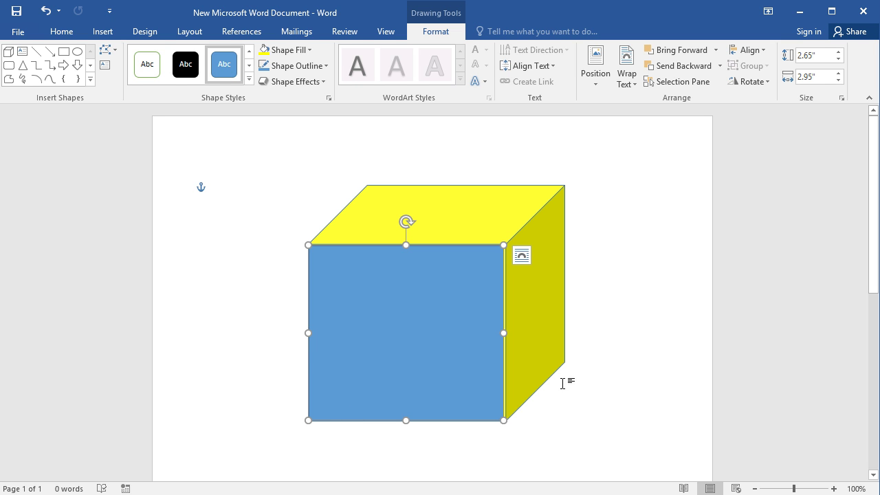
pyautogui.moveTo(503, 334); pyautogui.dragTo(505, 334)
pyautogui.click(625, 303)
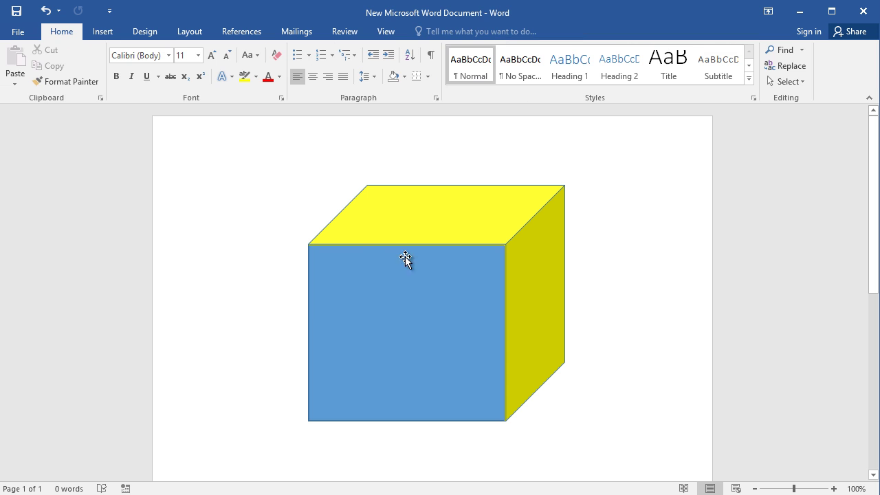
# Step: Draw a second rectangle, 1.24" by 3.32", over the cube's yellow top face
pyautogui.click(105, 32)
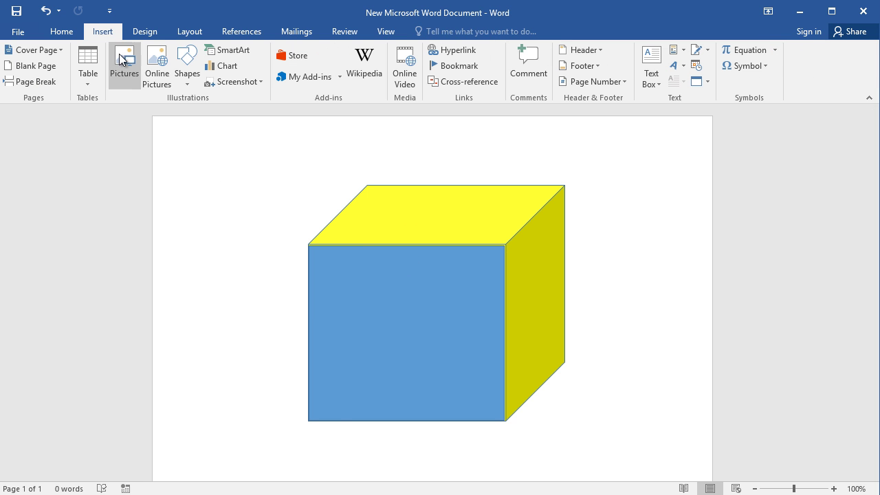
pyautogui.click(185, 79)
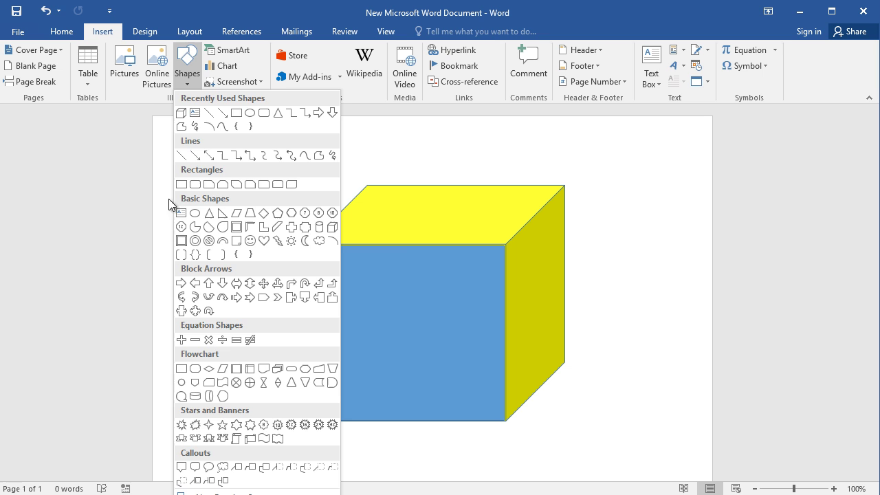
pyautogui.click(181, 185)
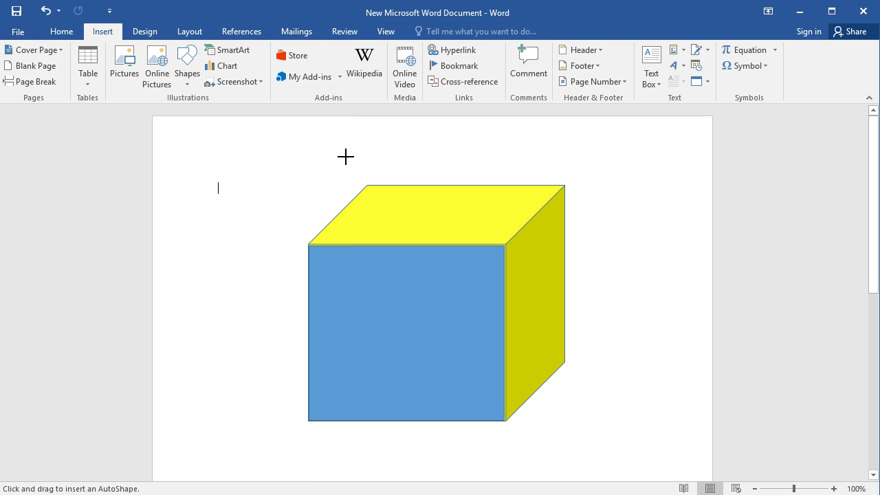
pyautogui.moveTo(347, 151); pyautogui.dragTo(565, 233)
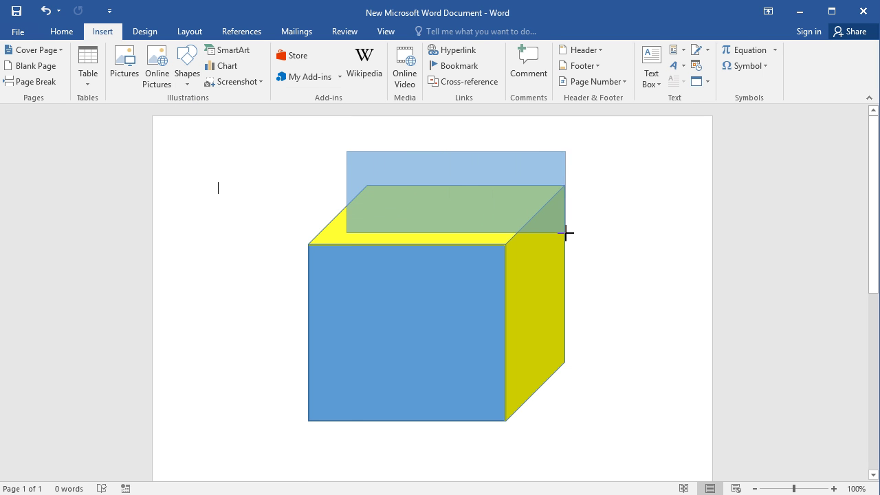
pyautogui.moveTo(463, 181); pyautogui.dragTo(458, 187)
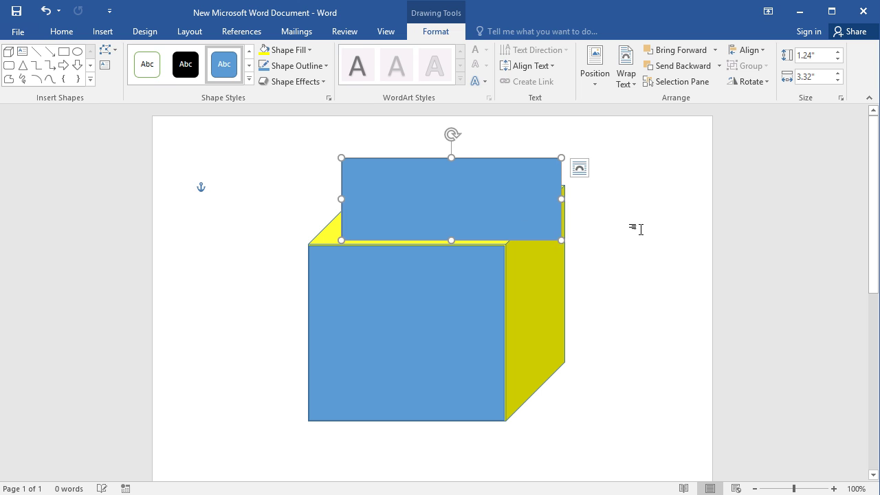
pyautogui.click(641, 229)
pyautogui.click(468, 202)
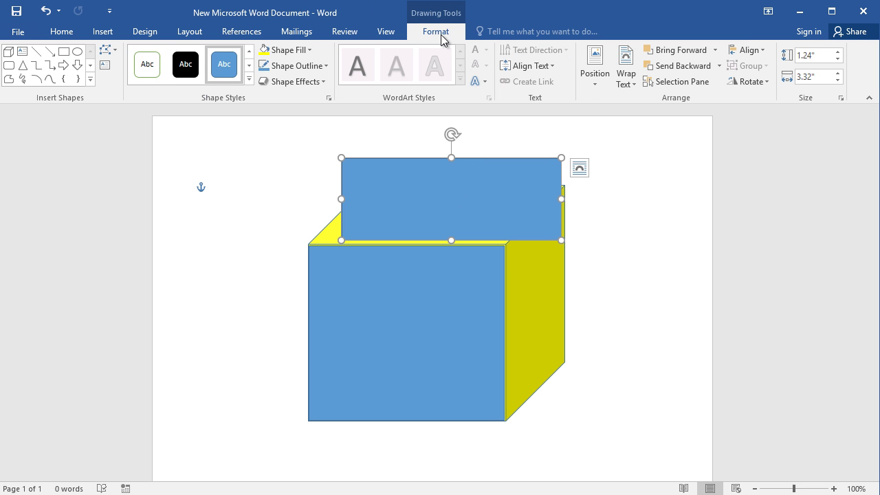
# Step: In Edit Points mode, drag the rectangle's four corners onto the cube's top-face corners
pyautogui.click(116, 55)
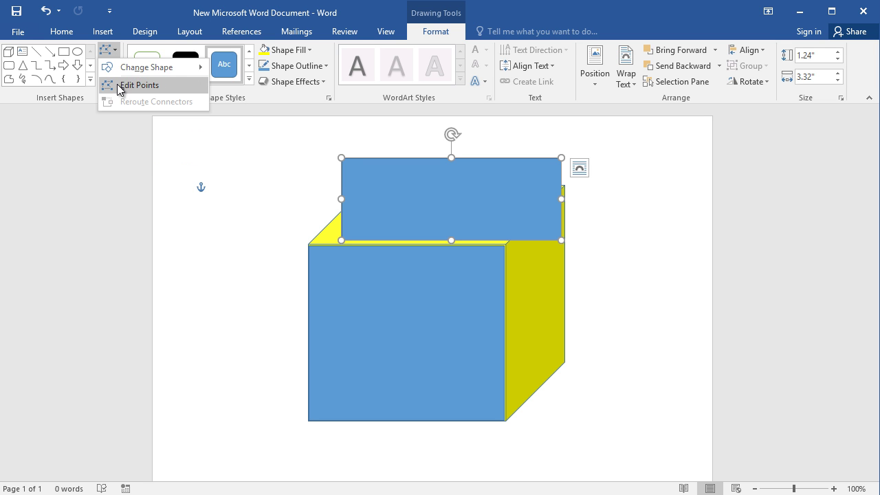
pyautogui.click(144, 85)
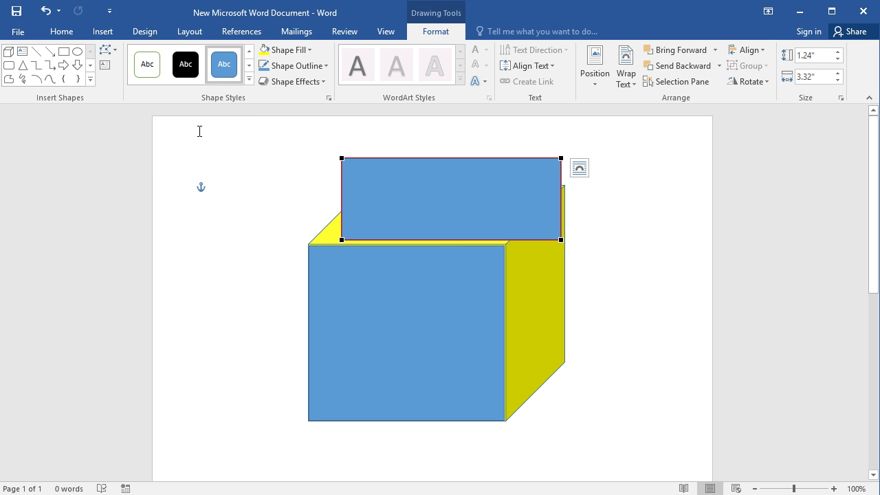
pyautogui.moveTo(341, 240); pyautogui.dragTo(313, 241)
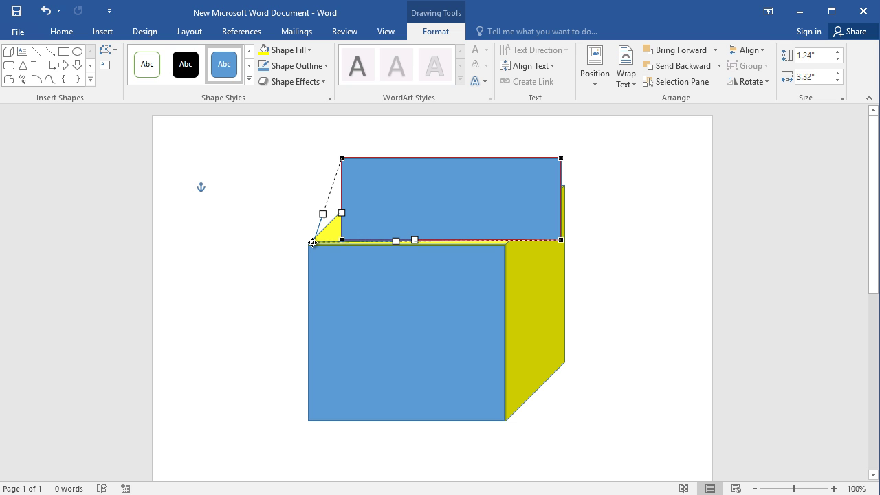
pyautogui.moveTo(313, 242); pyautogui.dragTo(312, 242)
pyautogui.moveTo(341, 156); pyautogui.dragTo(365, 185)
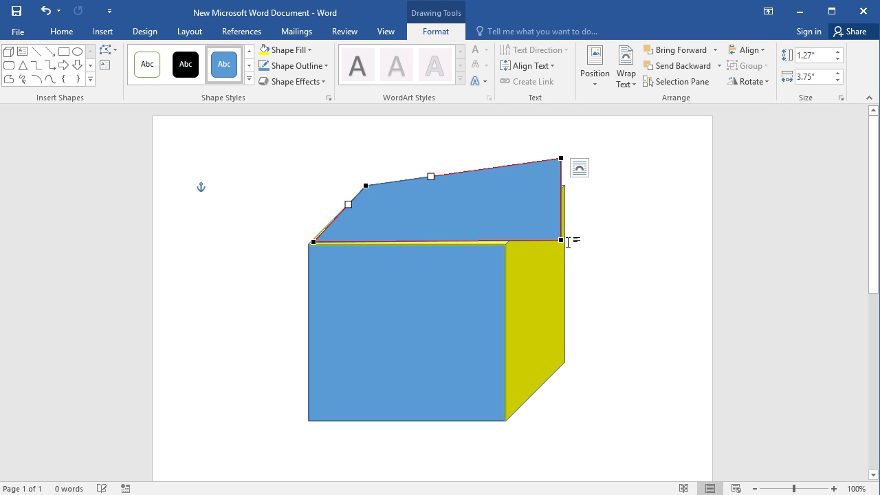
pyautogui.moveTo(560, 242); pyautogui.dragTo(505, 243)
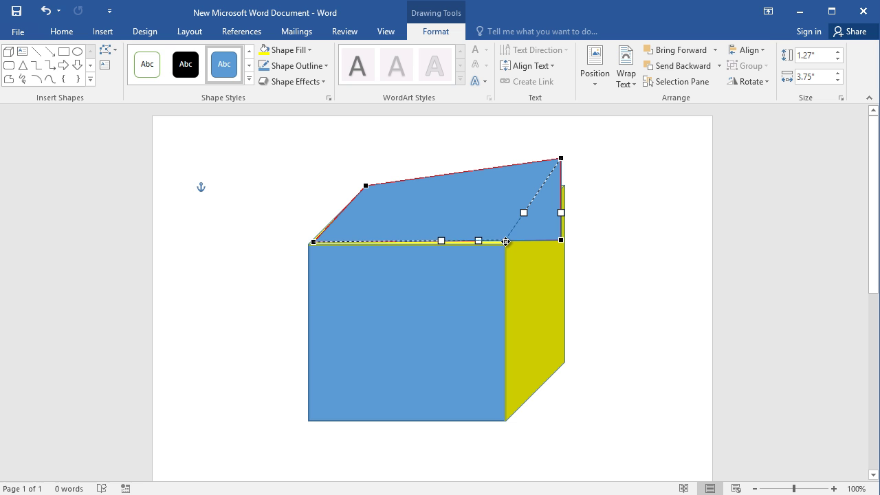
pyautogui.moveTo(504, 243); pyautogui.dragTo(503, 244)
pyautogui.moveTo(560, 159); pyautogui.dragTo(563, 187)
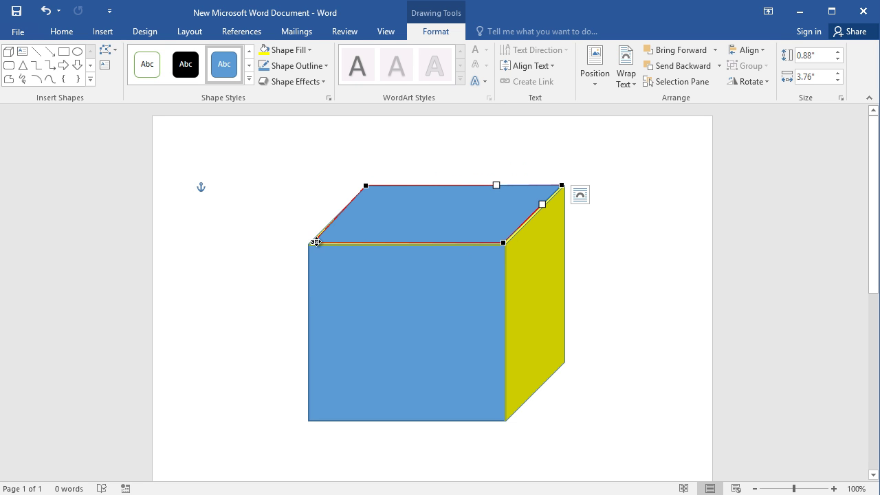
# Step: Fine-tune the corners so the 0.91" by 3.8" parallelogram exactly covers the top face
pyautogui.moveTo(313, 241); pyautogui.dragTo(312, 242)
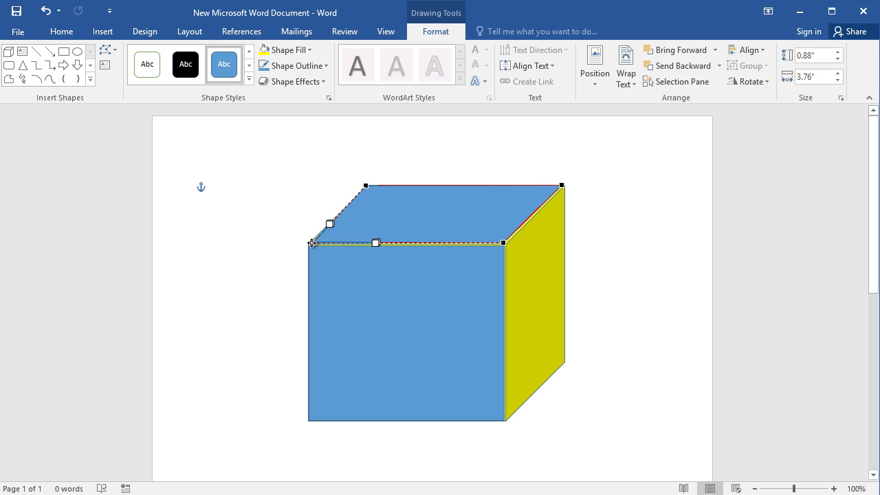
pyautogui.moveTo(312, 243); pyautogui.dragTo(311, 243)
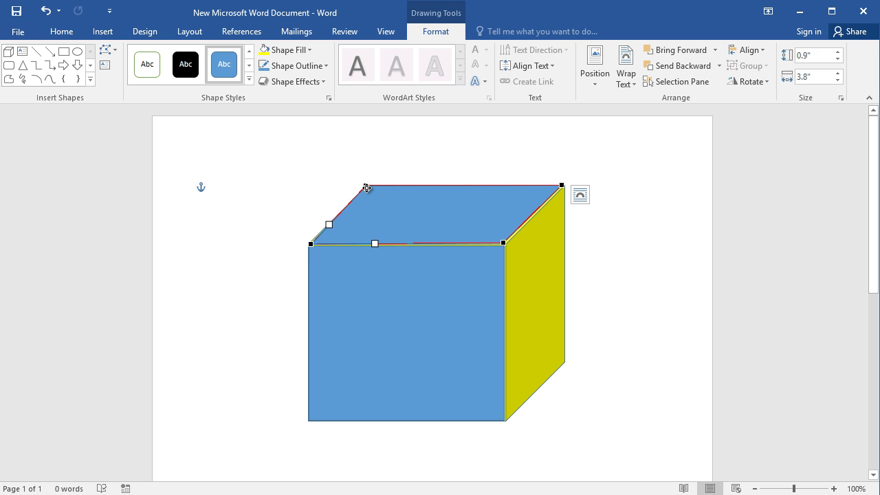
pyautogui.moveTo(367, 187); pyautogui.dragTo(369, 187)
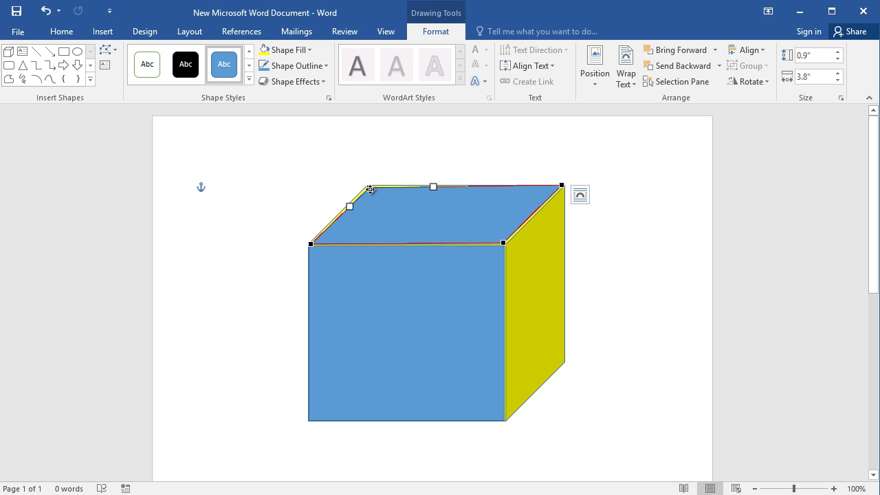
pyautogui.moveTo(370, 188); pyautogui.dragTo(370, 187)
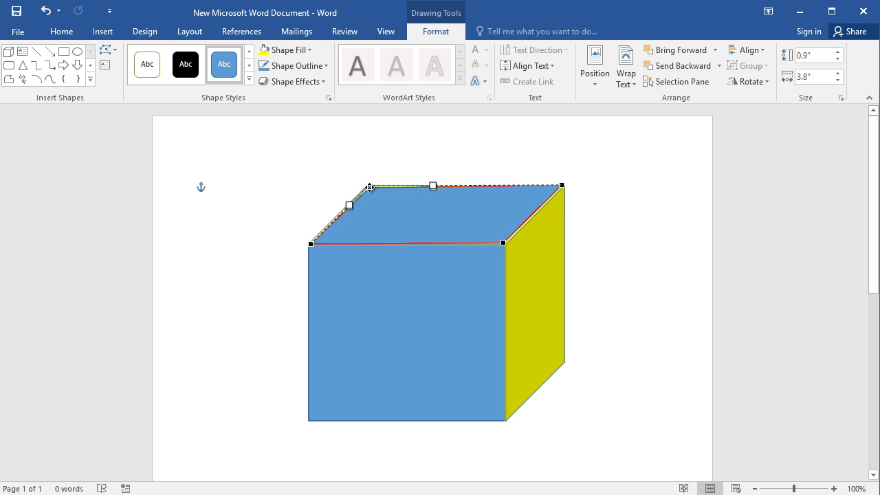
pyautogui.moveTo(370, 187); pyautogui.dragTo(368, 186)
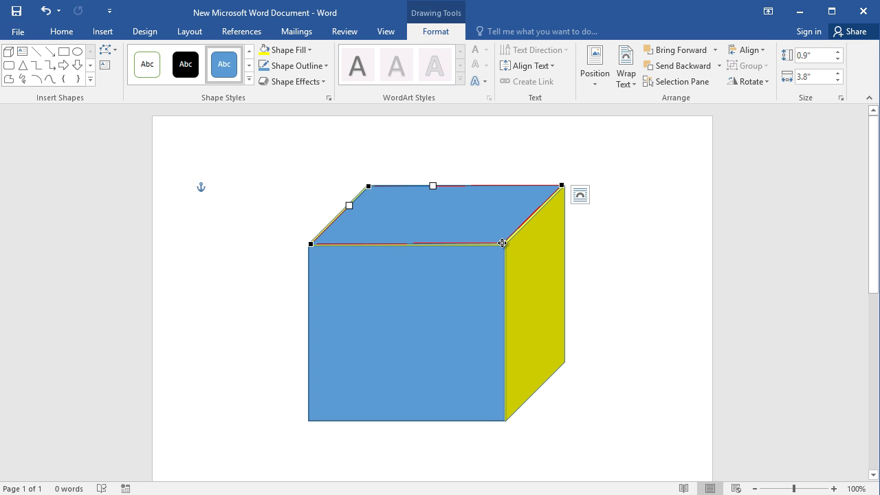
pyautogui.moveTo(504, 244); pyautogui.dragTo(504, 244)
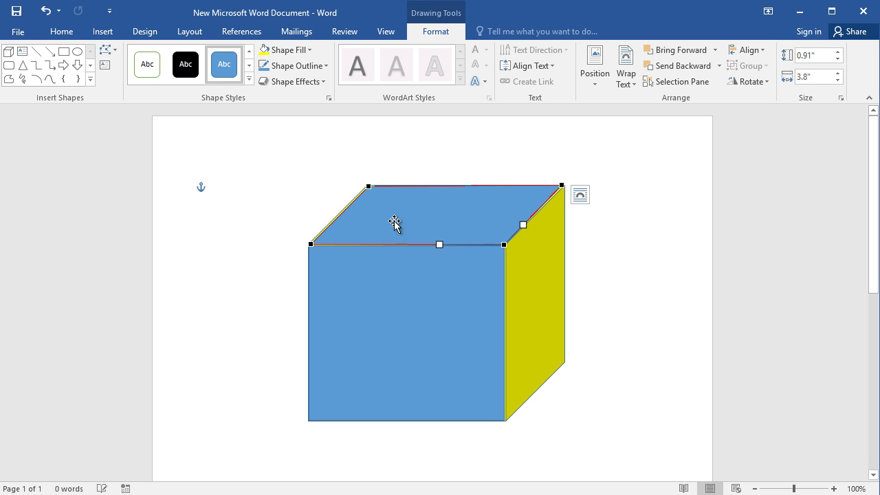
pyautogui.click(589, 237)
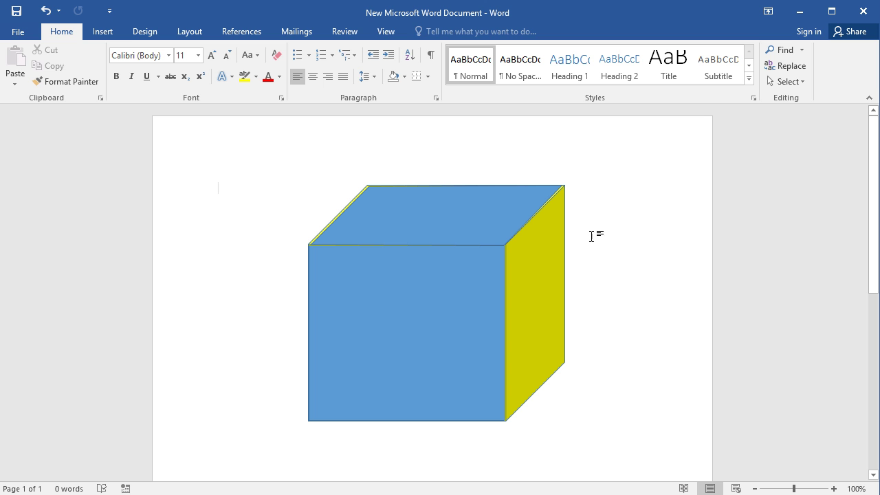
# Step: Draw a third rectangle to the right of the cube
pyautogui.click(103, 32)
pyautogui.click(186, 74)
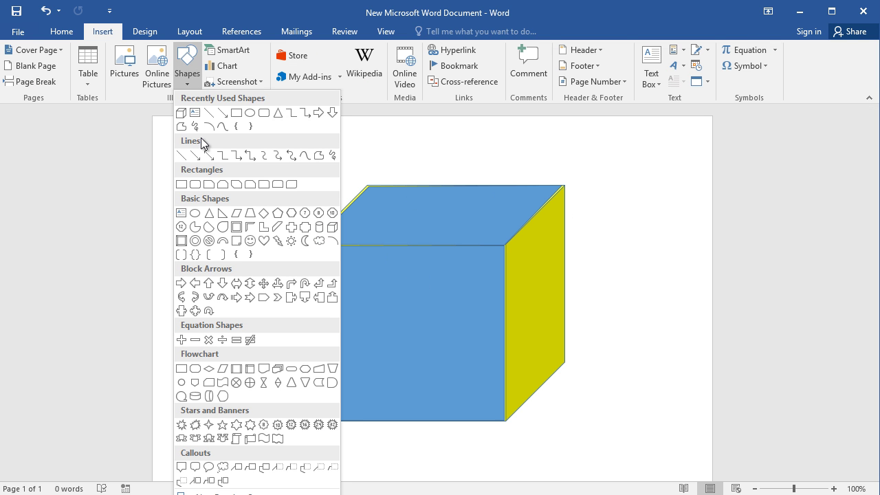
pyautogui.click(181, 184)
pyautogui.moveTo(545, 220); pyautogui.dragTo(661, 419)
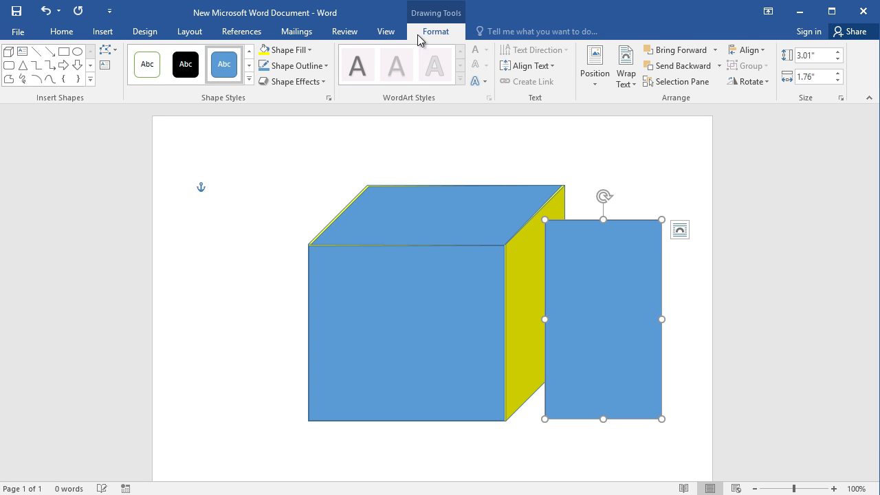
# Step: Use Edit Points to drag the rectangle's corners onto the cube's right-side corners
pyautogui.click(107, 49)
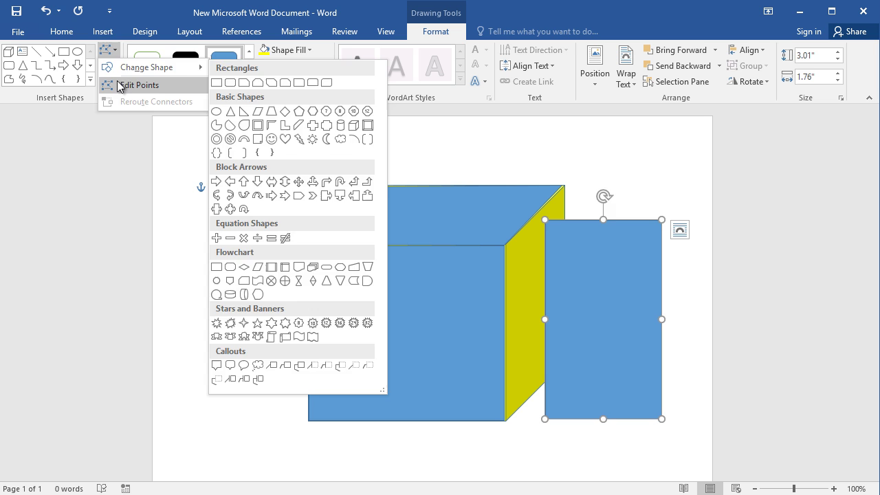
pyautogui.click(114, 86)
pyautogui.moveTo(550, 222); pyautogui.dragTo(508, 246)
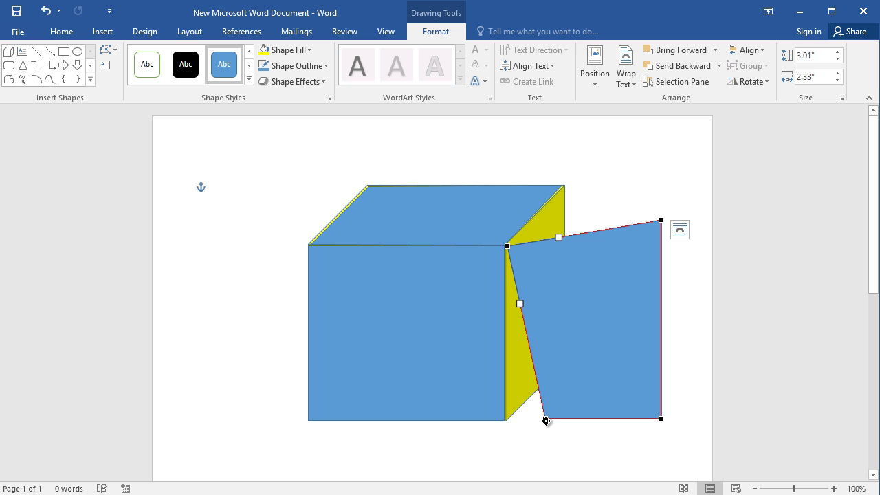
pyautogui.moveTo(546, 420); pyautogui.dragTo(506, 421)
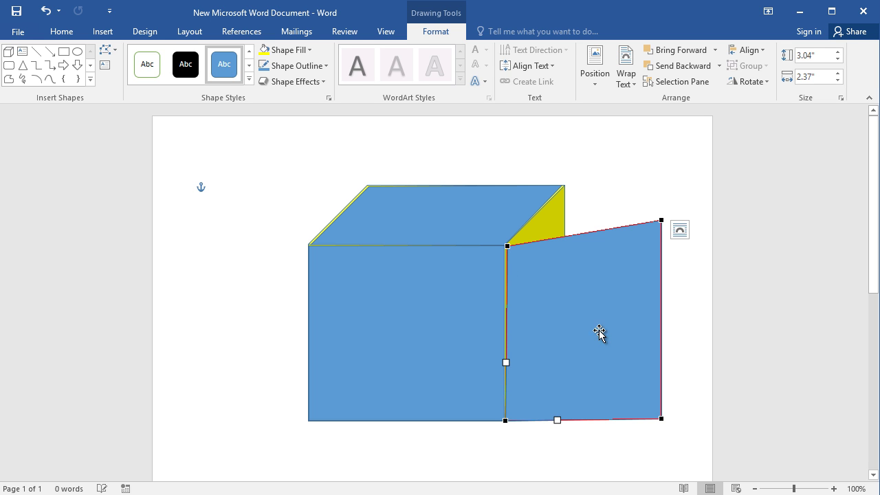
pyautogui.moveTo(662, 221); pyautogui.dragTo(563, 187)
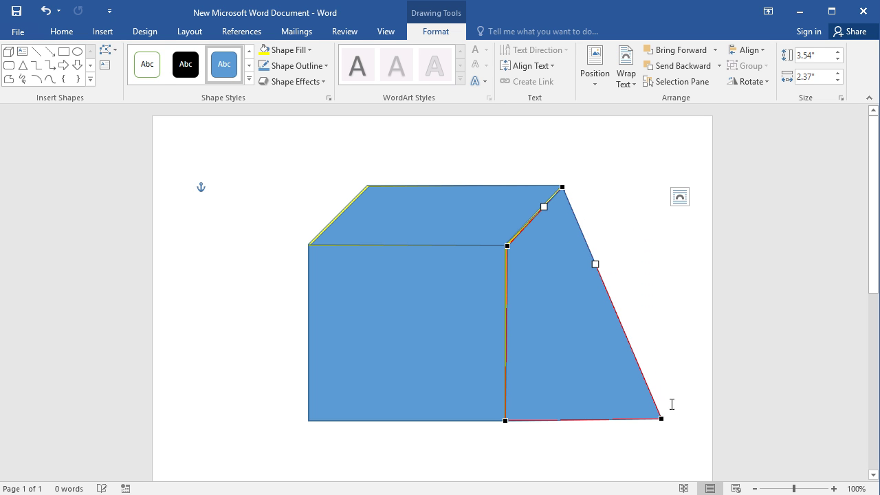
pyautogui.moveTo(661, 419)
pyautogui.mouseDown()
pyautogui.moveTo(551, 400)
pyautogui.moveTo(562, 365)
pyautogui.mouseUp()
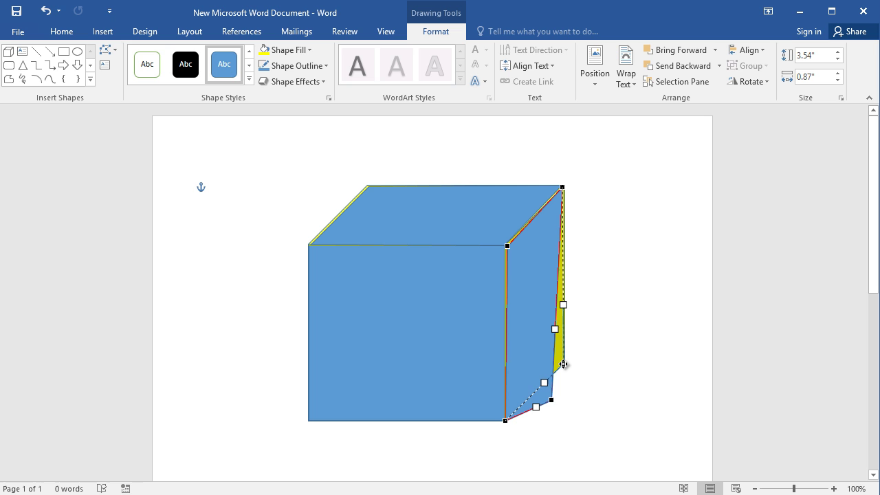
pyautogui.moveTo(563, 364); pyautogui.dragTo(563, 364)
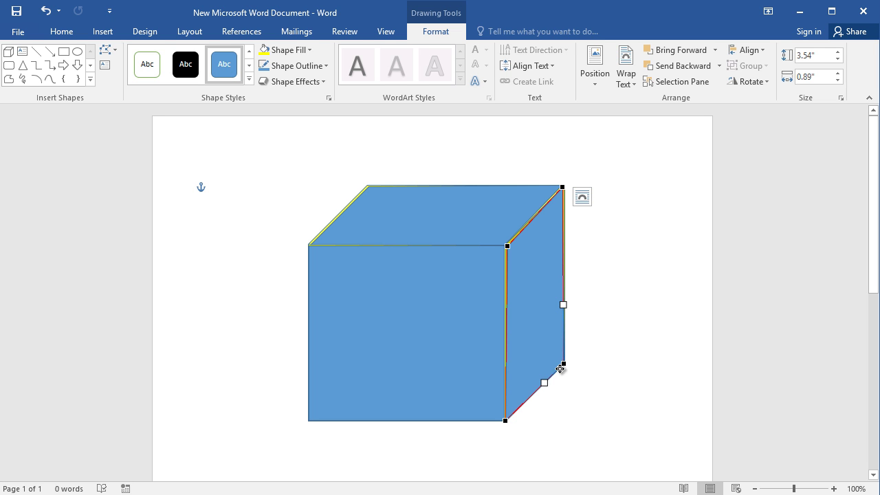
# Step: Refine the side-face corners so the 3.54" by 0.87" shape covers the right side
pyautogui.moveTo(562, 364); pyautogui.dragTo(554, 361)
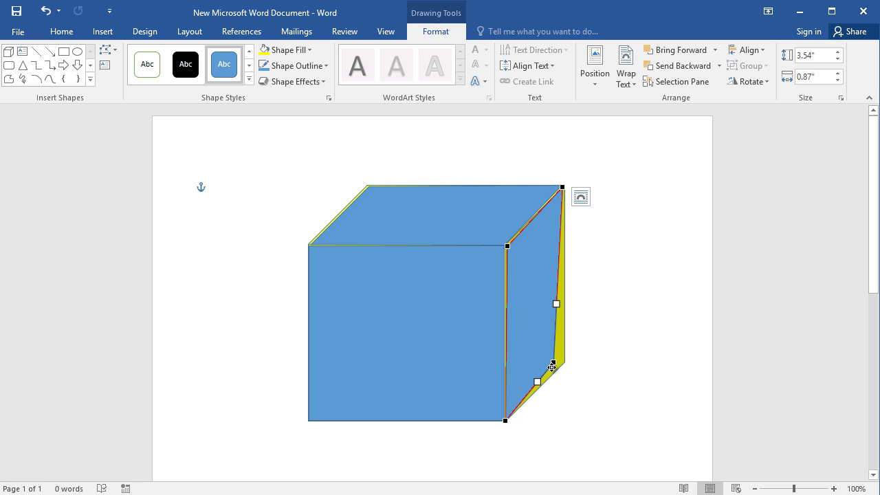
pyautogui.moveTo(554, 364); pyautogui.dragTo(564, 367)
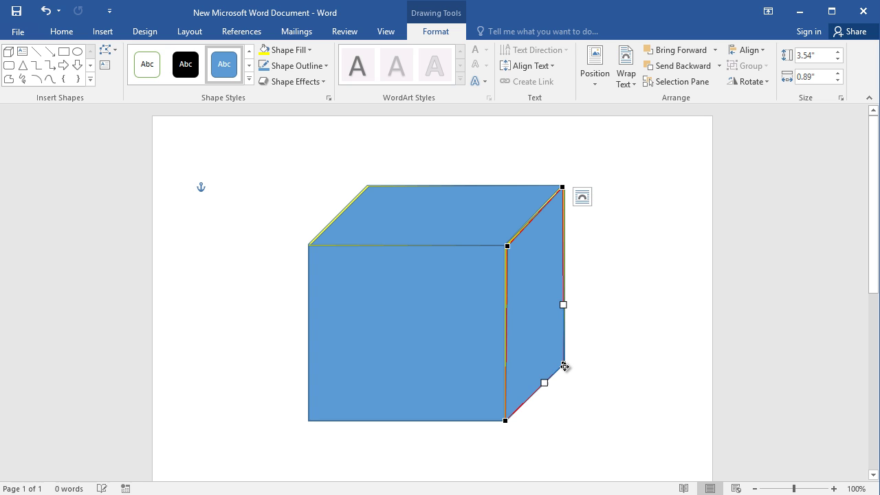
pyautogui.click(507, 247)
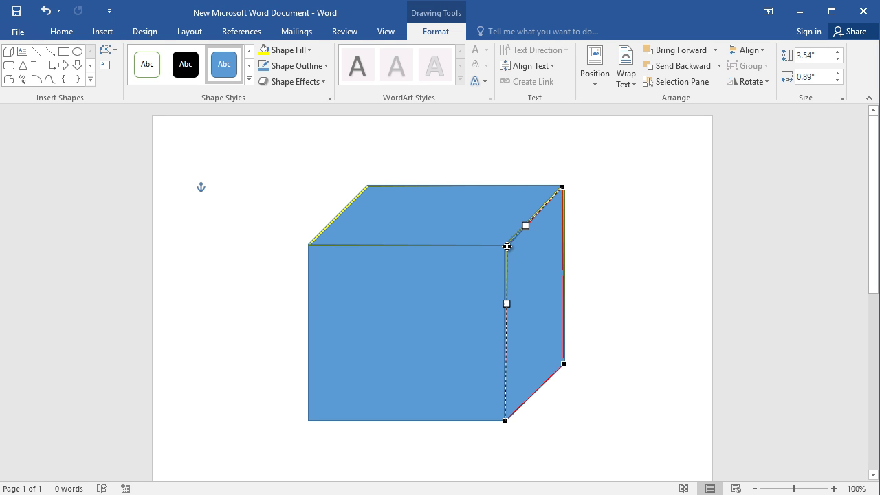
pyautogui.moveTo(505, 247); pyautogui.dragTo(506, 245)
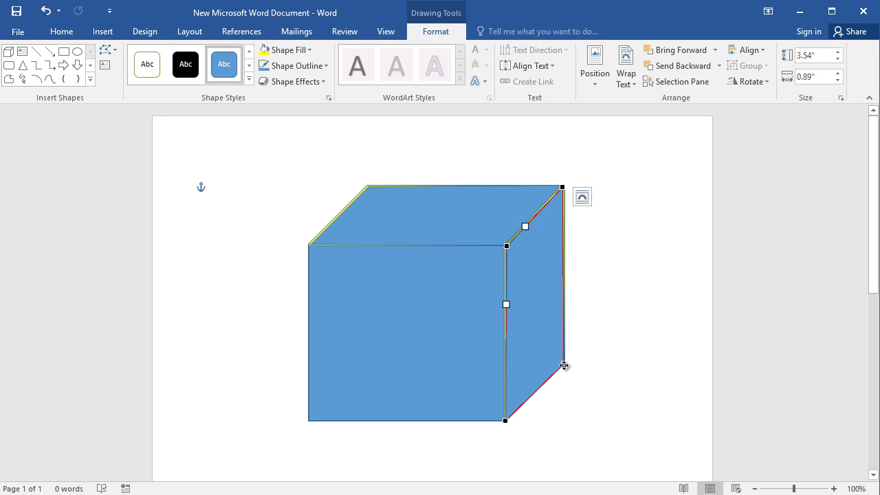
pyautogui.click(563, 365)
pyautogui.moveTo(561, 365); pyautogui.dragTo(564, 363)
pyautogui.click(611, 351)
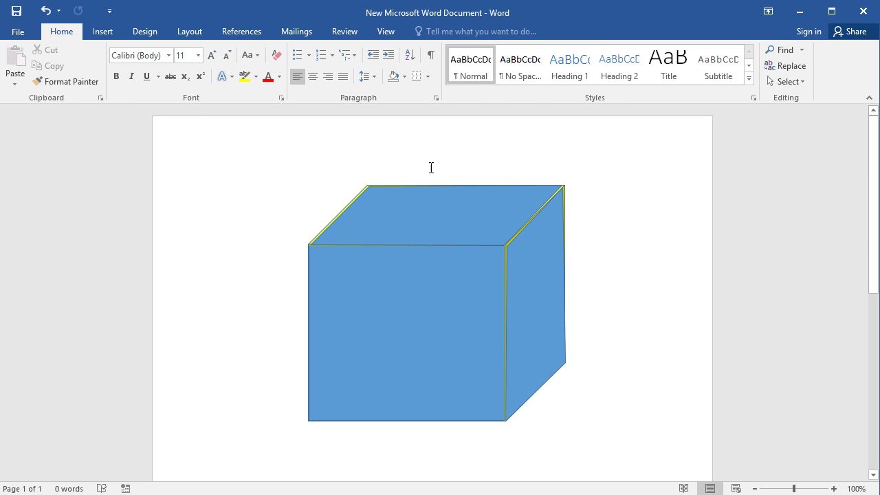
# Step: Fill the front face shape with the first Capture logo image from the desktop folder
pyautogui.click(397, 295)
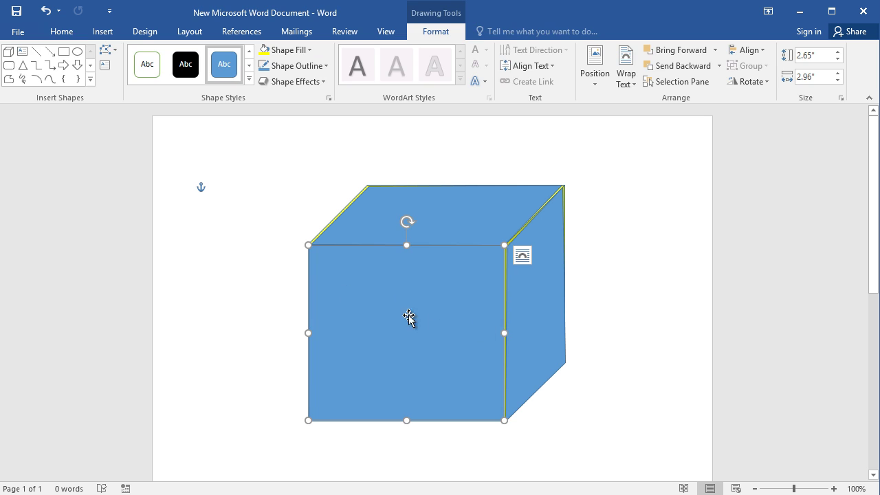
pyautogui.click(666, 299)
pyautogui.click(429, 307)
pyautogui.click(301, 51)
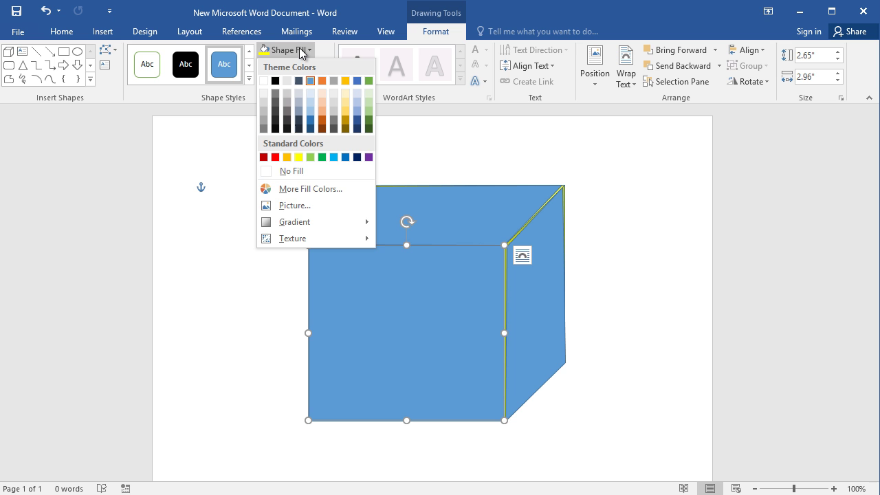
pyautogui.click(314, 207)
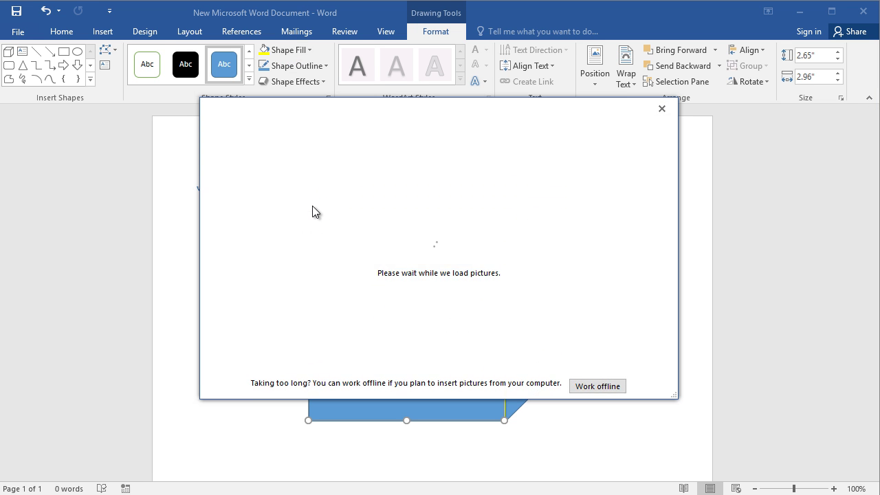
pyautogui.click(492, 179)
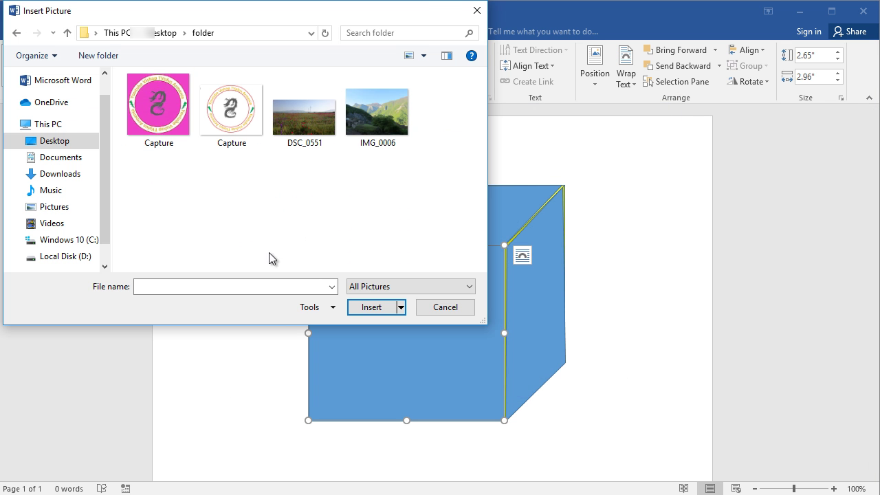
pyautogui.click(182, 141)
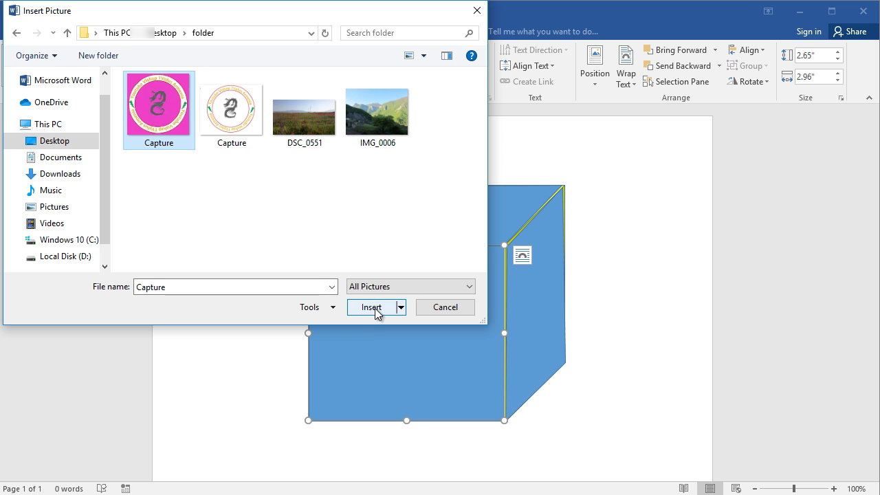
pyautogui.click(375, 308)
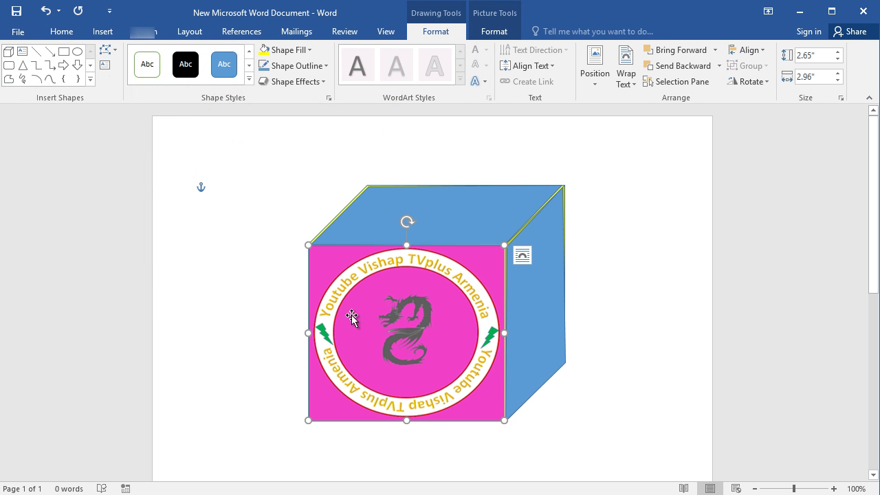
pyautogui.click(448, 213)
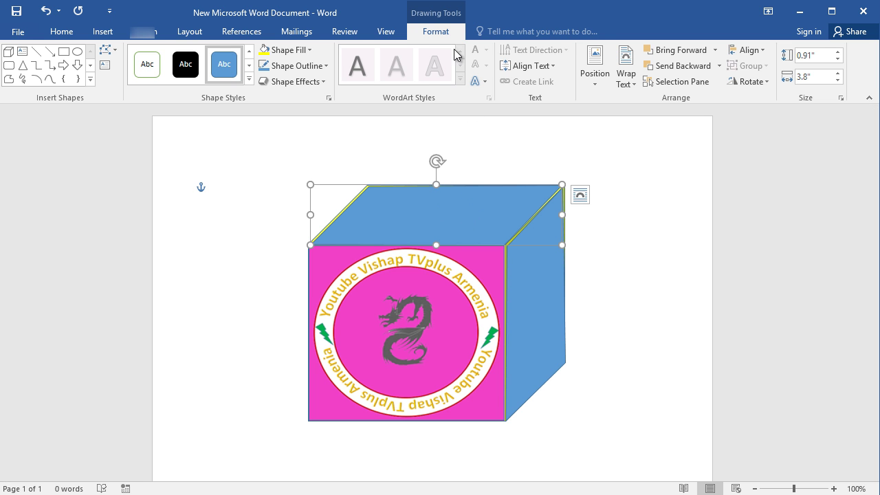
# Step: Fill the top face with the DSC_0551 field photo
pyautogui.click(304, 53)
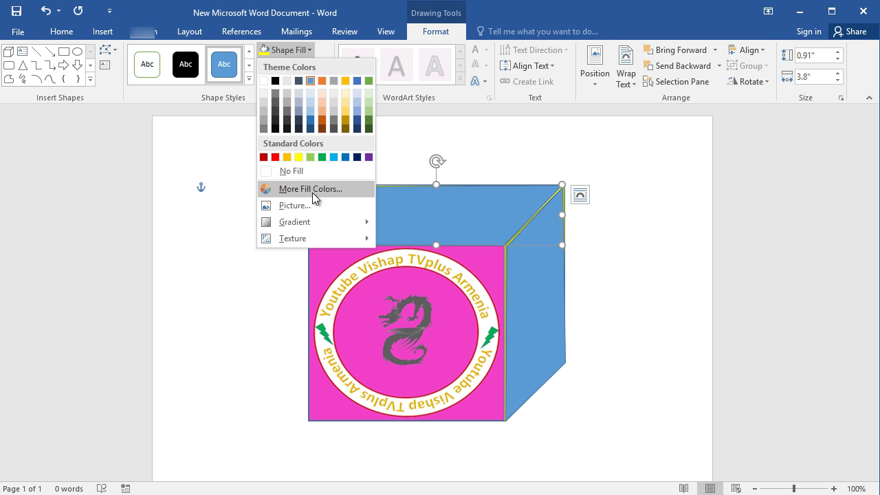
pyautogui.click(309, 204)
pyautogui.click(501, 178)
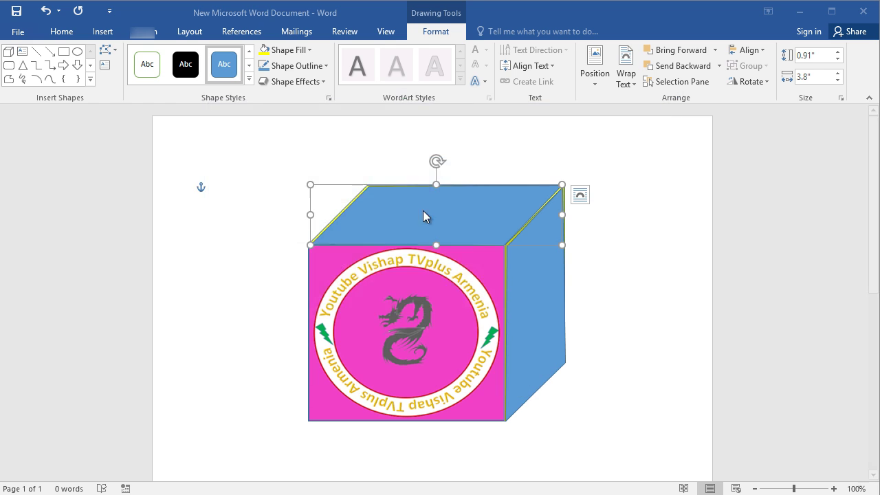
pyautogui.click(372, 307)
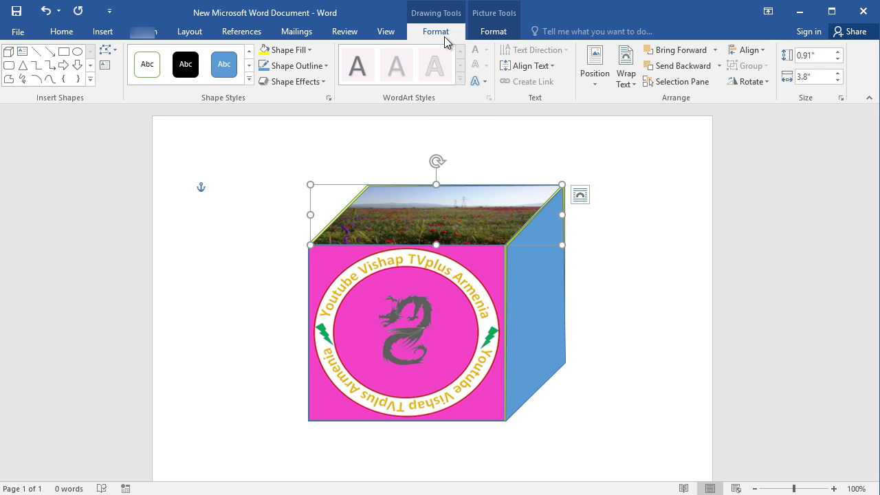
# Step: Fill the right side face with the IMG_0006 mountain photo
pyautogui.click(544, 302)
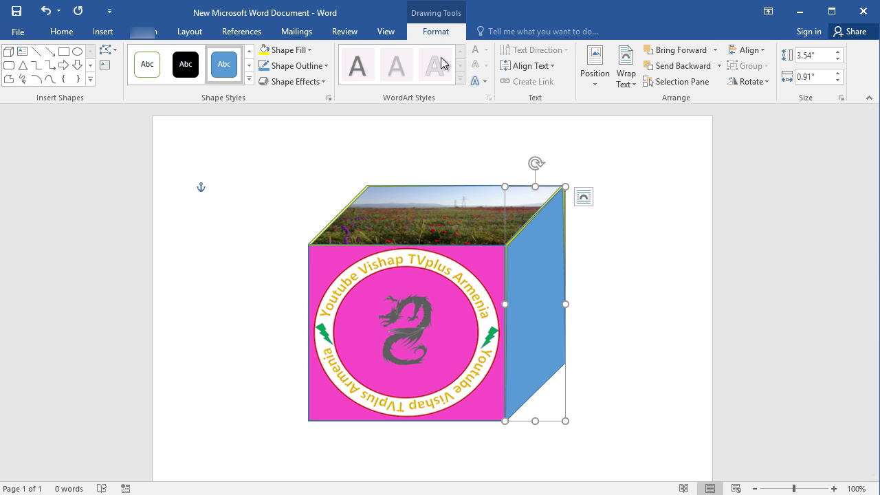
pyautogui.click(285, 49)
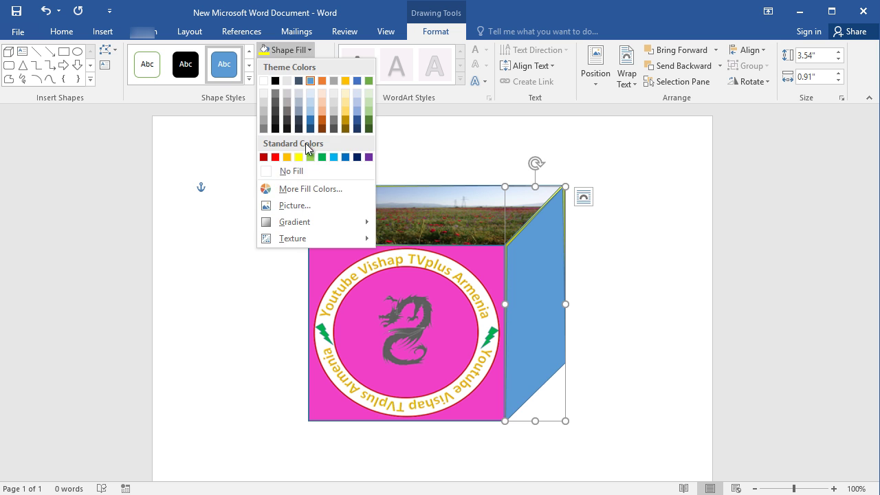
pyautogui.click(314, 210)
pyautogui.click(405, 186)
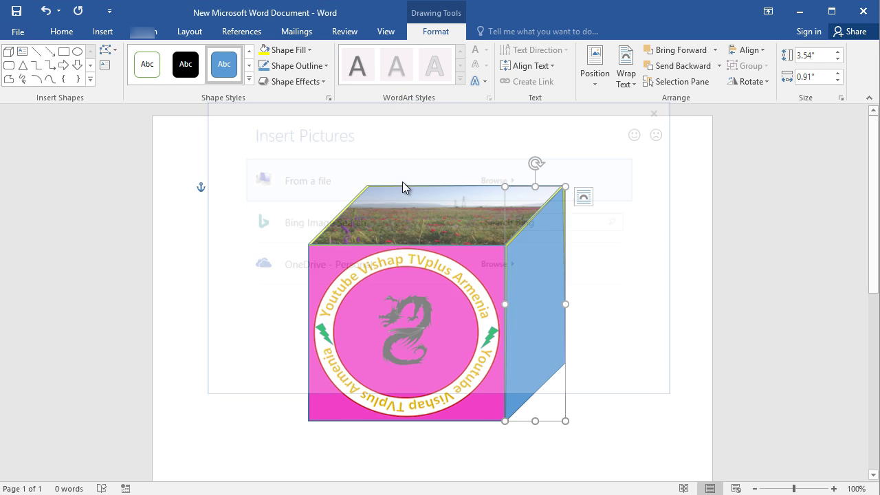
pyautogui.click(377, 111)
pyautogui.click(372, 307)
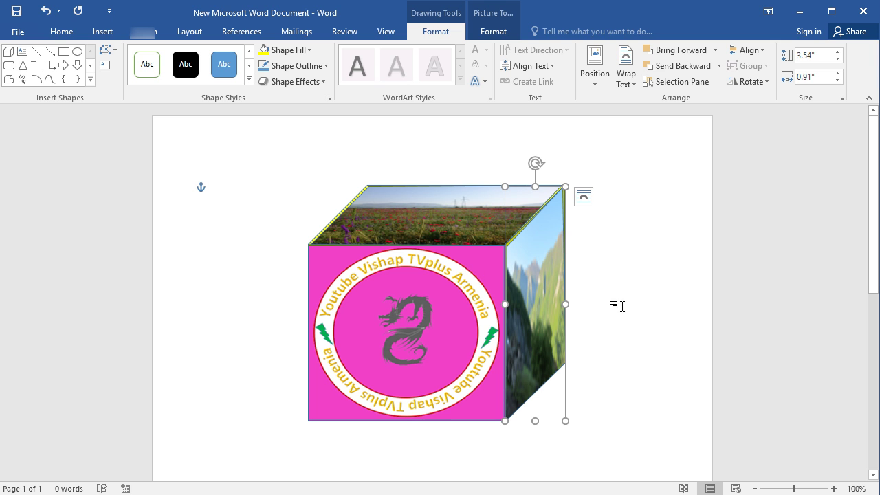
pyautogui.click(652, 386)
pyautogui.click(382, 321)
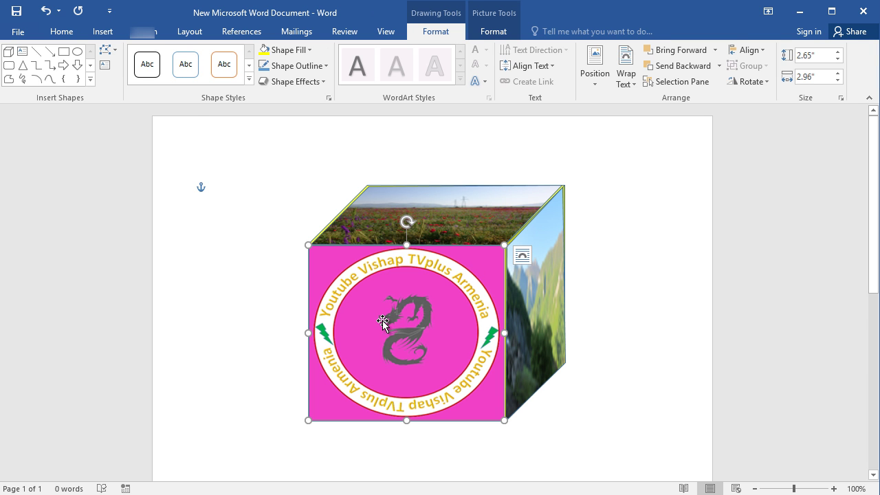
# Step: Select the top, front and side faces together and apply 2.5 Point soft edges
pyautogui.keyDown('ctrl'); pyautogui.click(543, 323); pyautogui.keyUp('ctrl')
pyautogui.keyDown('ctrl'); pyautogui.click(459, 222); pyautogui.keyUp('ctrl')
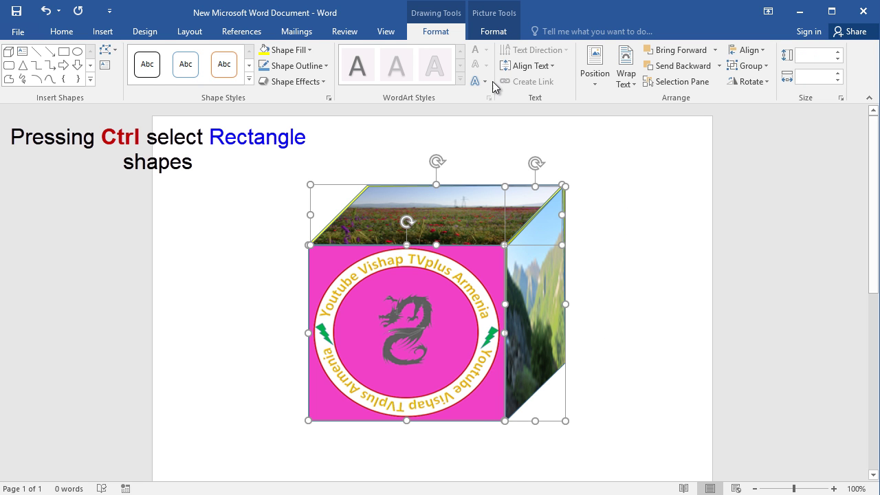
pyautogui.click(636, 183)
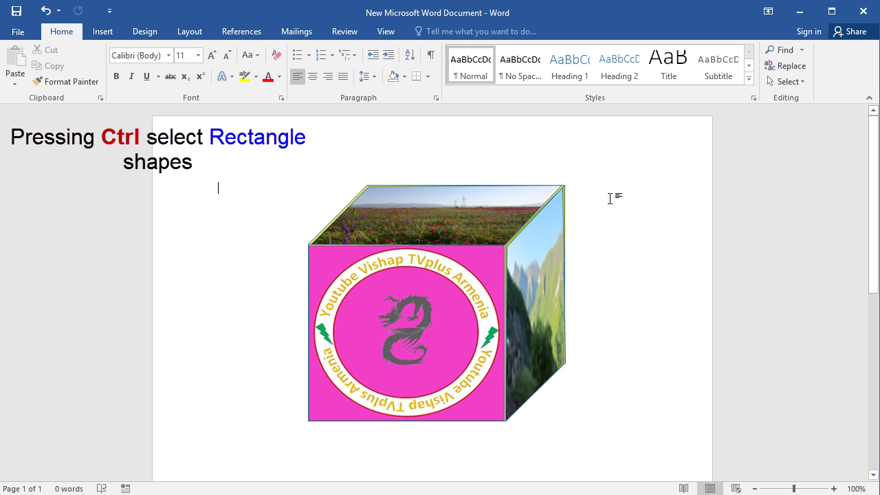
pyautogui.keyDown('ctrl'); pyautogui.click(497, 208); pyautogui.keyUp('ctrl')
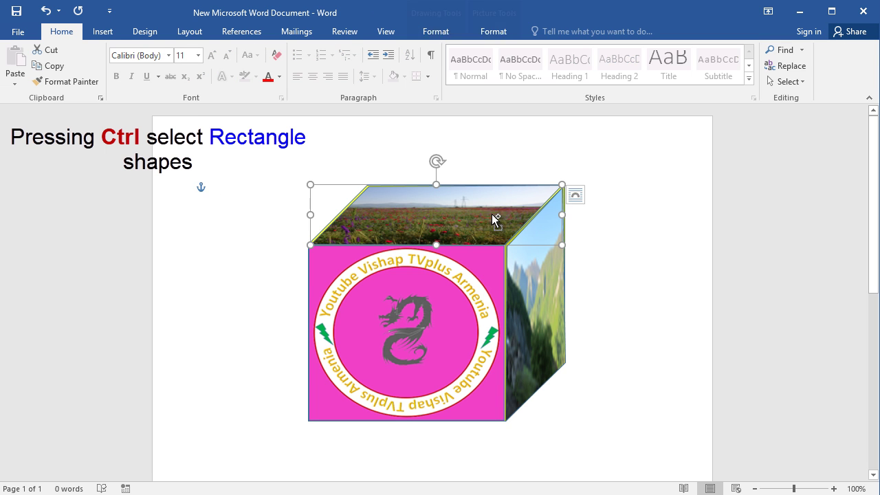
pyautogui.keyDown('ctrl'); pyautogui.click(463, 284); pyautogui.keyUp('ctrl')
pyautogui.keyDown('ctrl'); pyautogui.click(537, 295); pyautogui.keyUp('ctrl')
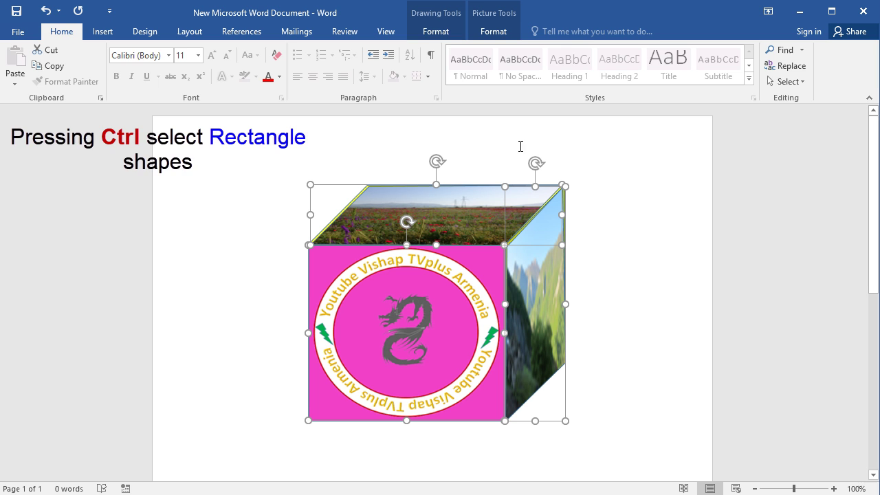
pyautogui.click(435, 31)
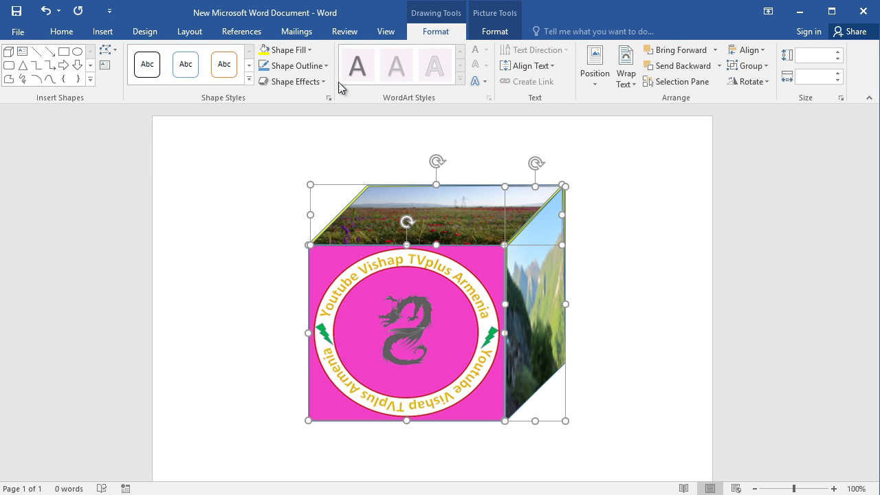
pyautogui.click(302, 81)
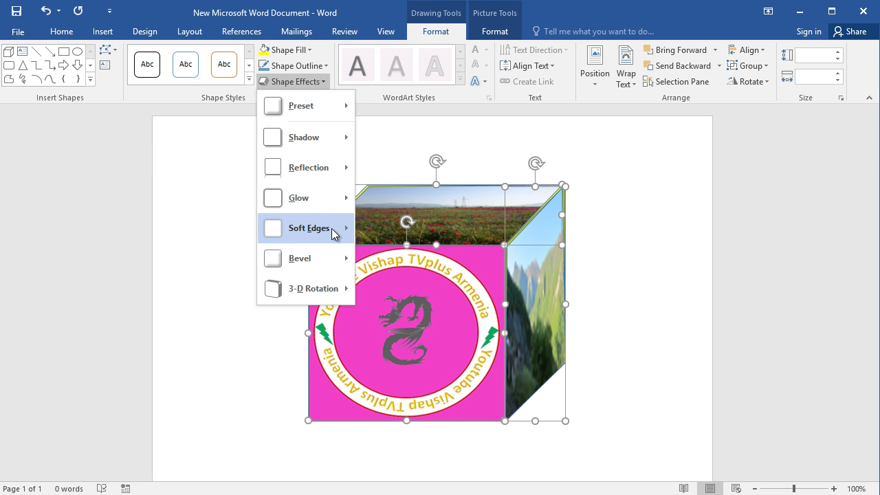
pyautogui.moveTo(306, 227)
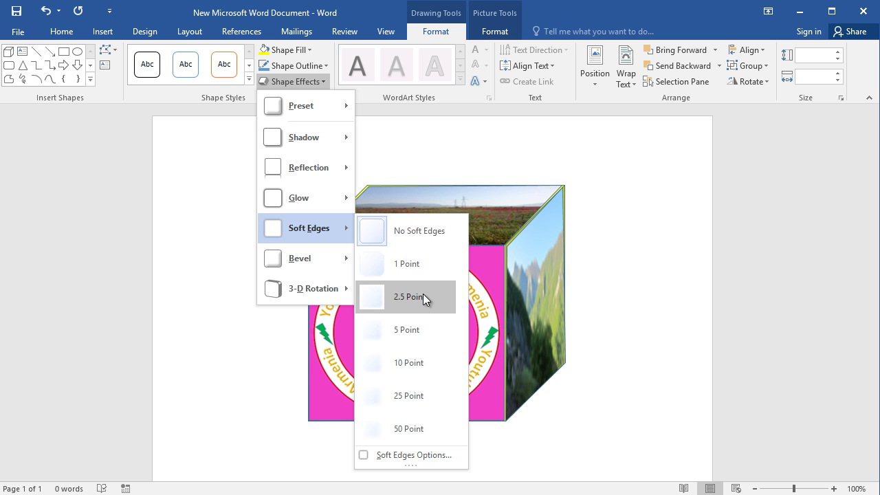
pyautogui.click(423, 296)
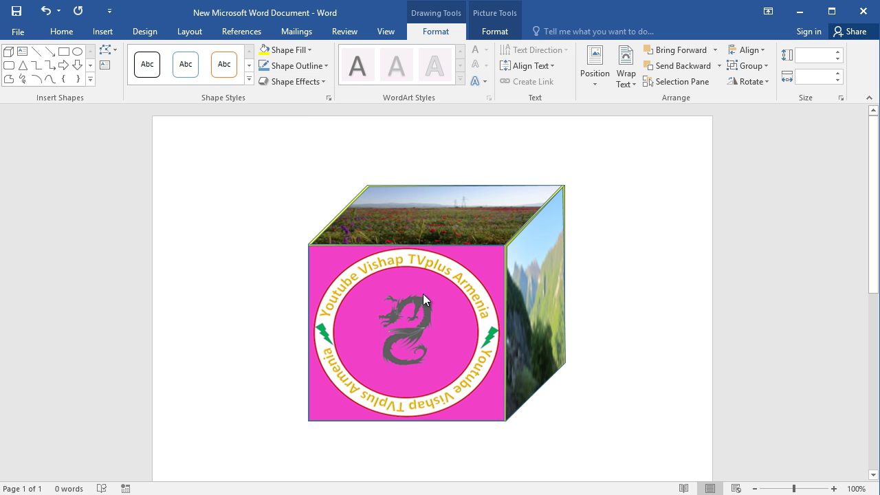
# Step: Apply the yellow Glow variation from the bottom row to the three selected faces
pyautogui.click(320, 83)
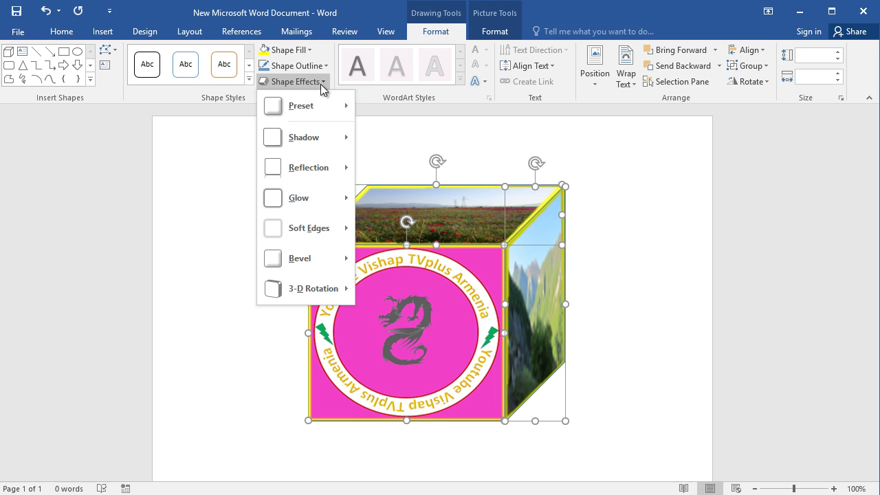
pyautogui.moveTo(302, 198)
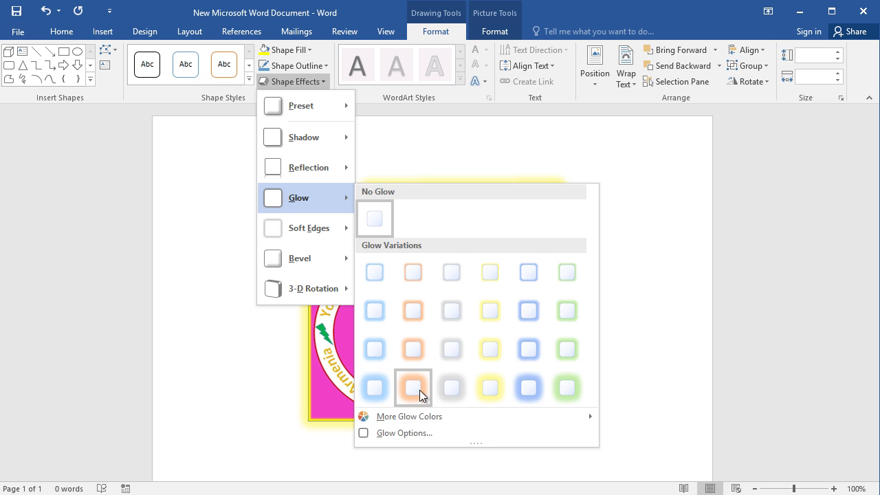
pyautogui.click(485, 396)
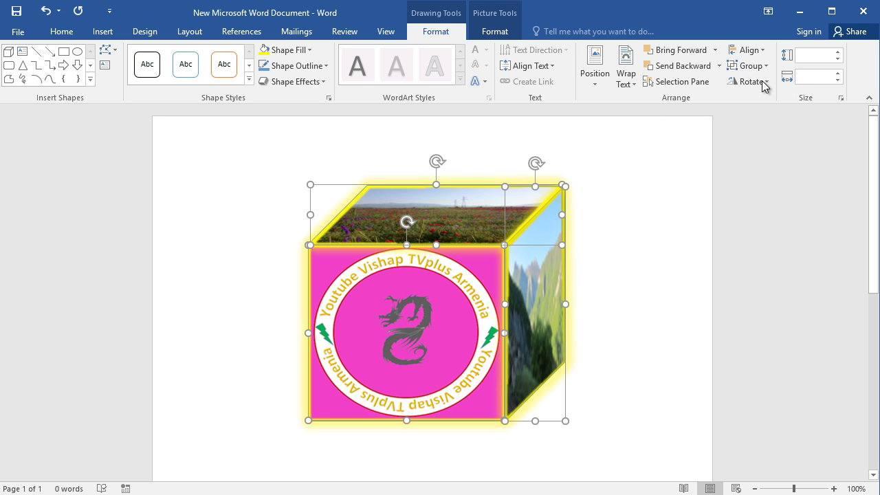
# Step: Group the three picture faces into a single cube and shift it left, clear of the yellow shapes
pyautogui.hotkey('ctrl', 'g')
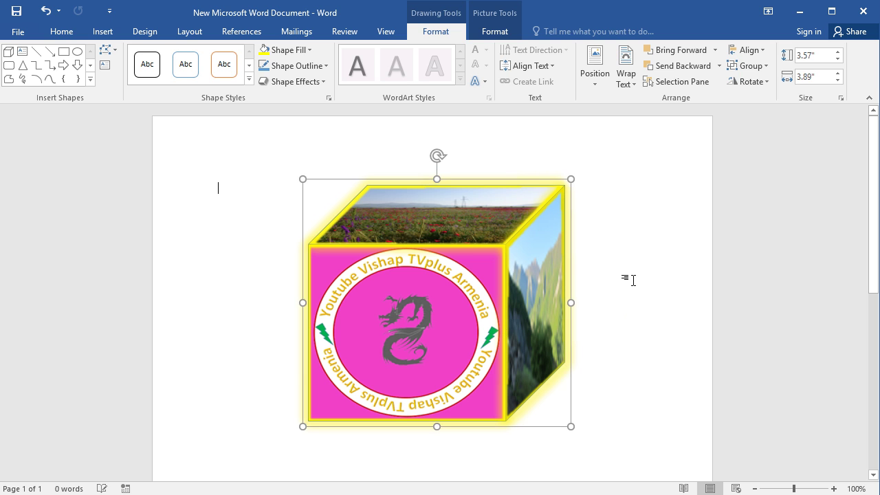
pyautogui.click(633, 269)
pyautogui.moveTo(465, 297)
pyautogui.mouseDown()
pyautogui.moveTo(328, 304)
pyautogui.moveTo(385, 287)
pyautogui.mouseUp()
# Step: Delete the leftover yellow cube shape and return the grouped cube to the page centre
pyautogui.click(539, 275)
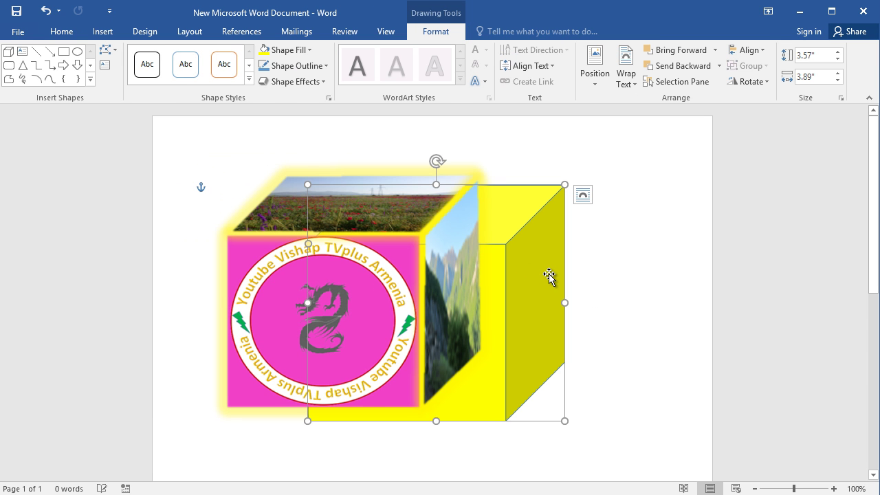
pyautogui.press('Delete')
pyautogui.moveTo(371, 278)
pyautogui.mouseDown()
pyautogui.moveTo(476, 271)
pyautogui.moveTo(459, 264)
pyautogui.mouseUp()
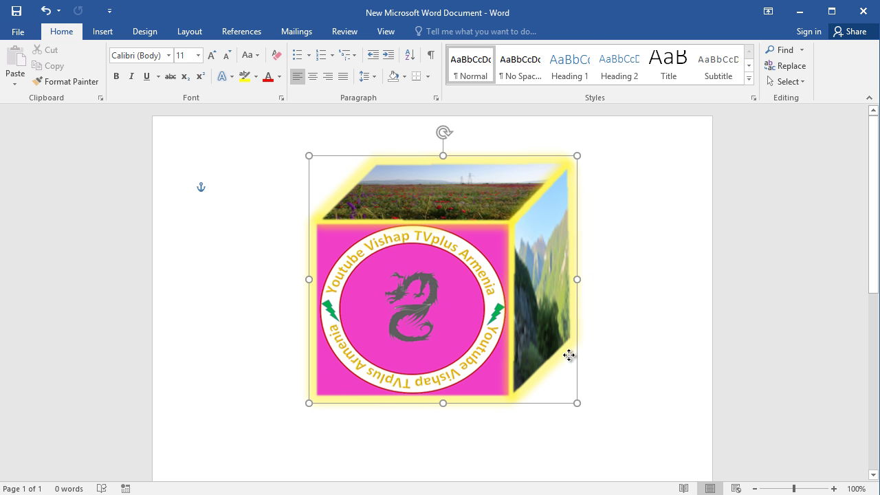
pyautogui.click(633, 325)
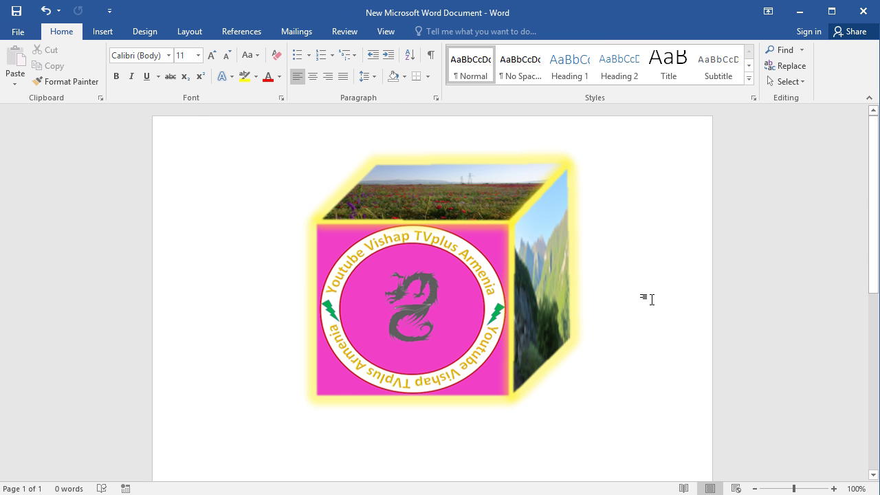